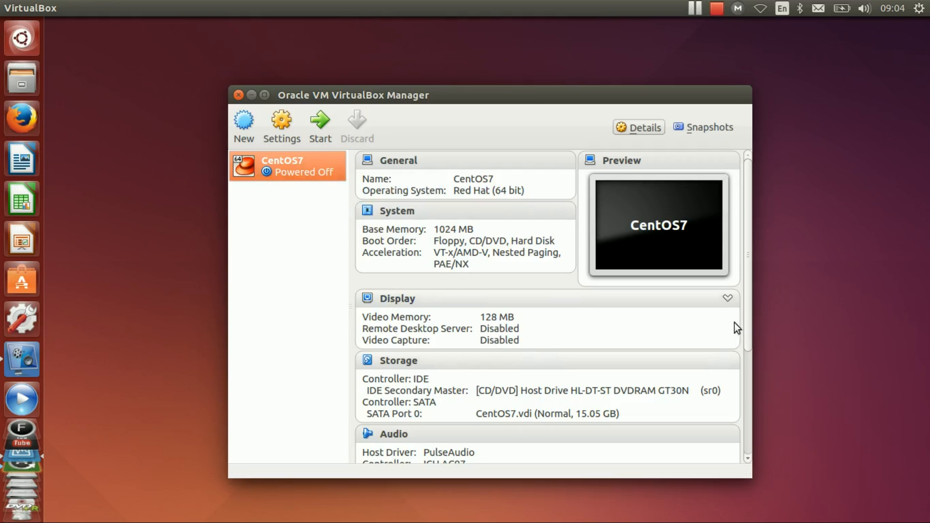
# - Start the CentOS7 virtual machine and boot it with the option to test the media and install CentOS 7
pyautogui.moveTo(747, 315); pyautogui.dragTo(733, 435)
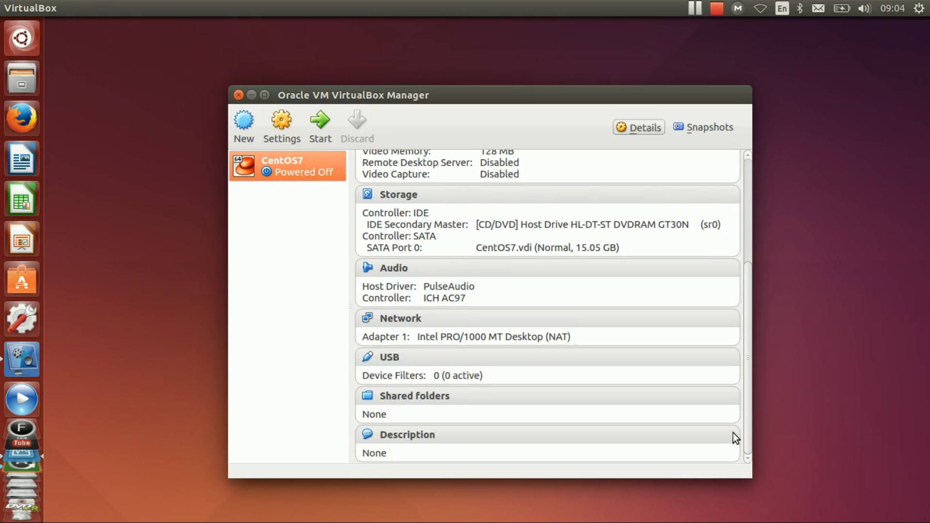
pyautogui.moveTo(733, 432); pyautogui.dragTo(746, 313)
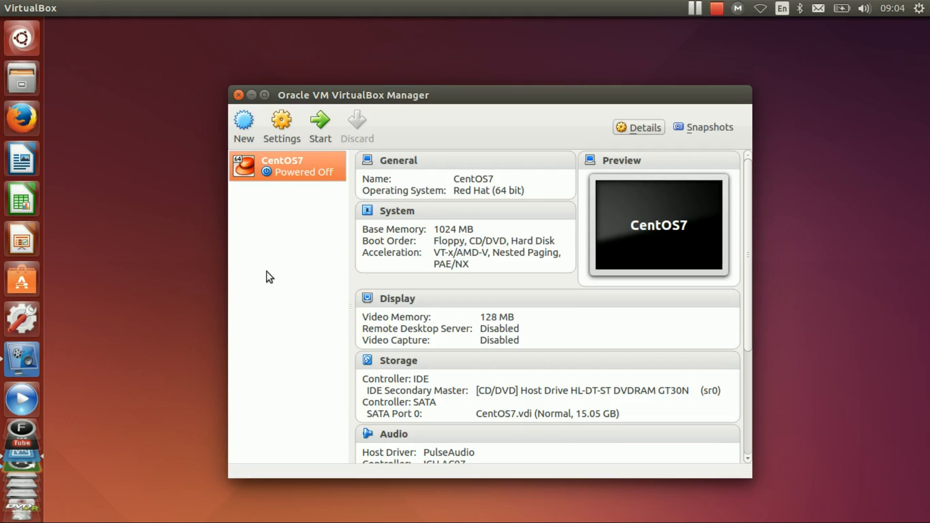
pyautogui.click(320, 127)
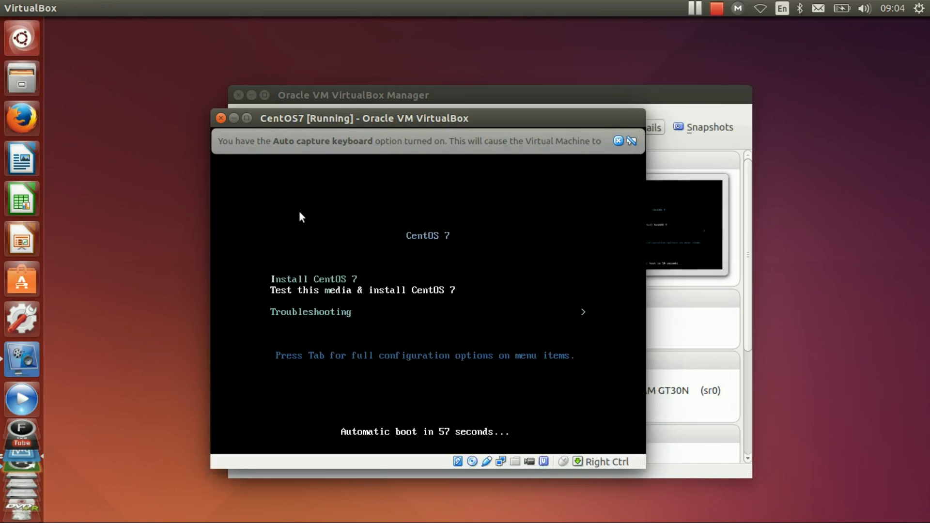
pyautogui.click(618, 141)
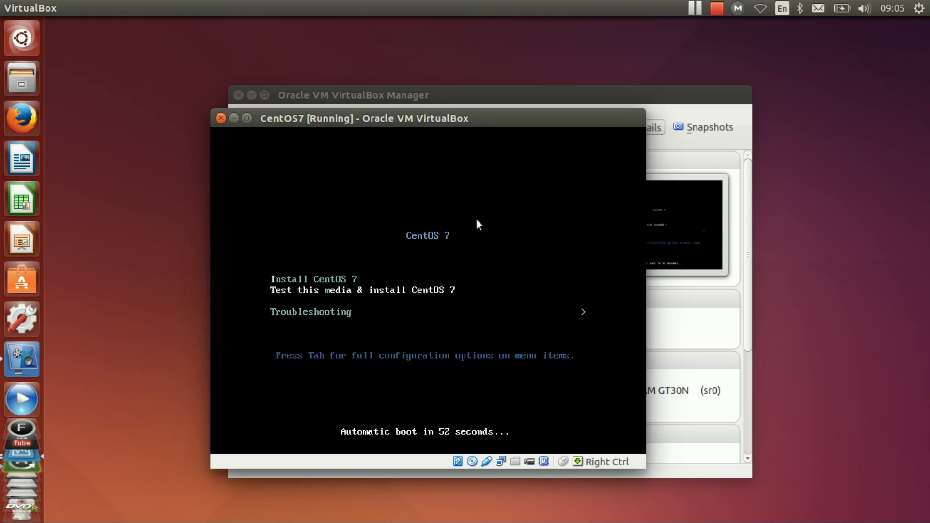
pyautogui.press('Return')
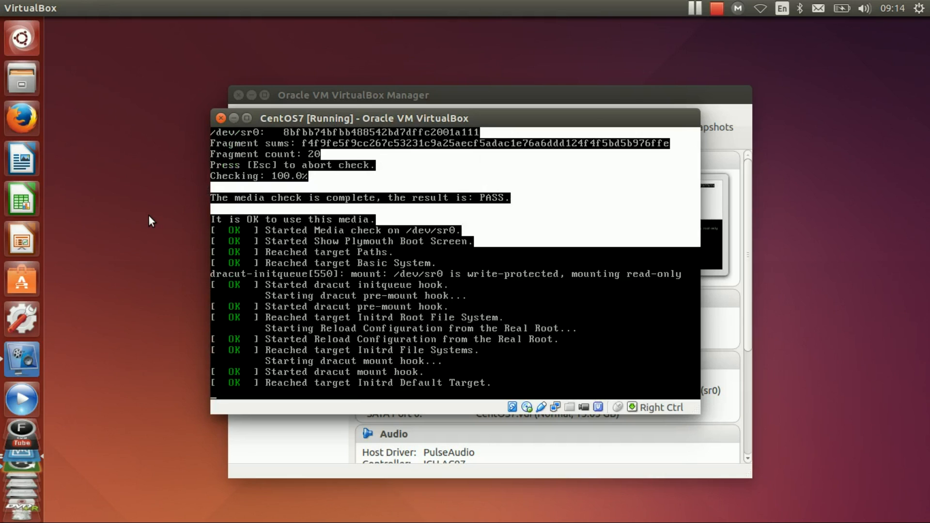
# - Allow the running virtual machine to capture the mouse and keyboard, and maximize its window
pyautogui.click(245, 121)
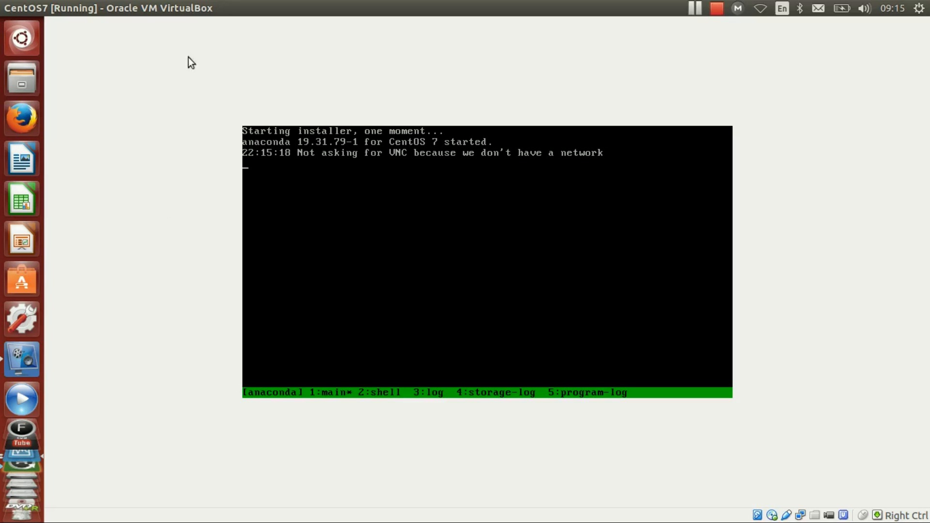
pyautogui.click(39, 7)
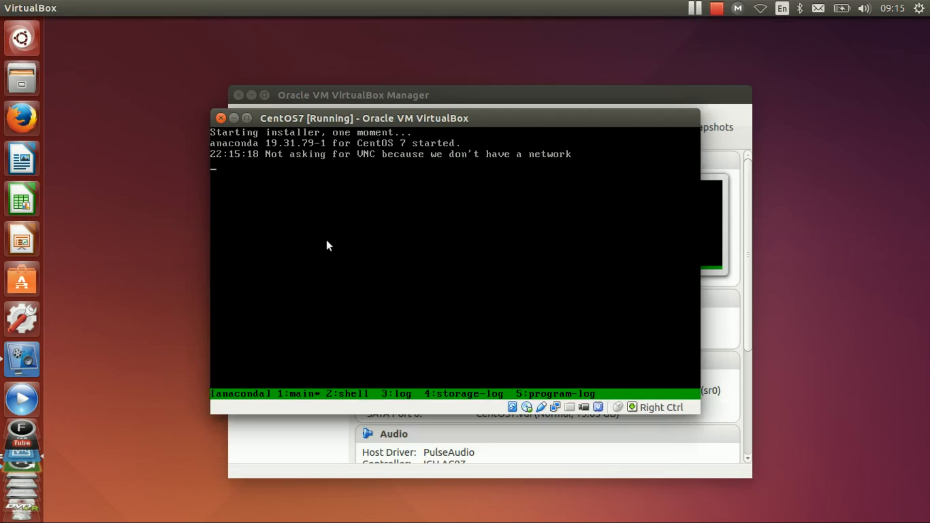
pyautogui.click(327, 239)
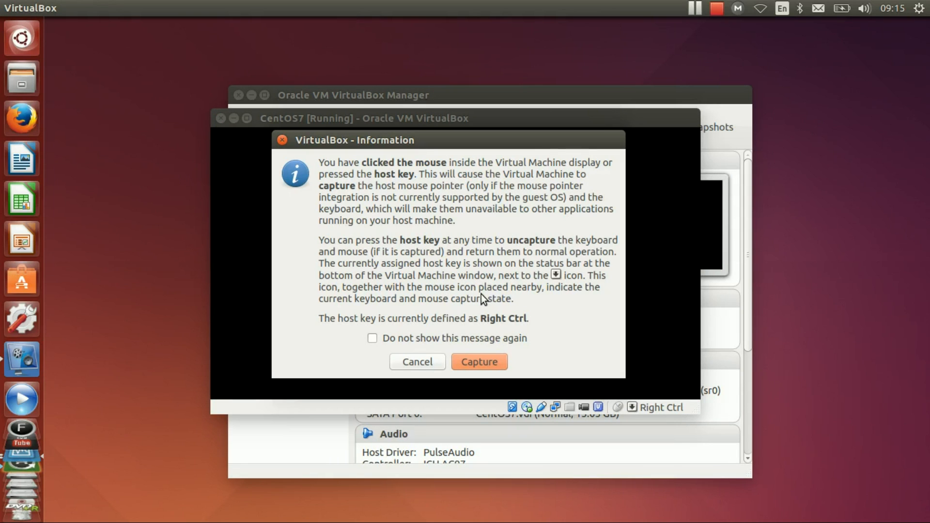
pyautogui.click(499, 360)
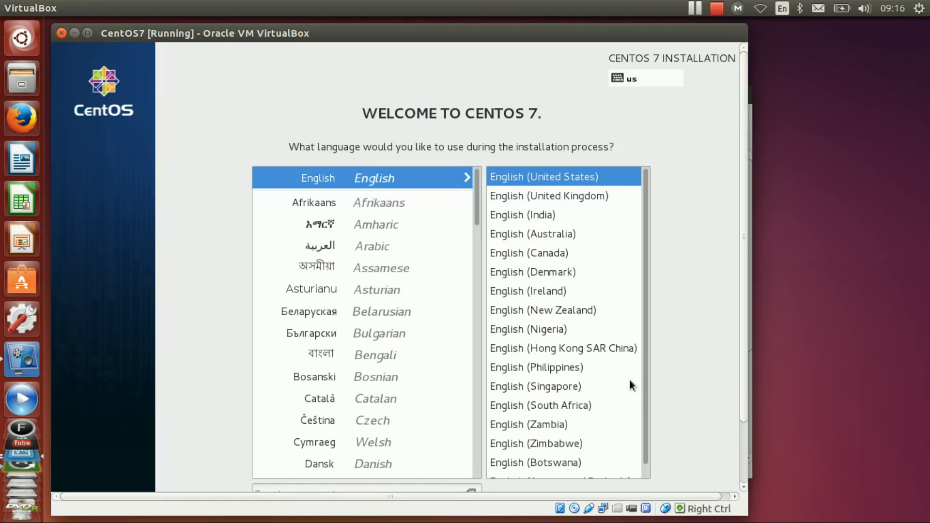
pyautogui.press('Control_R')
pyautogui.click(89, 33)
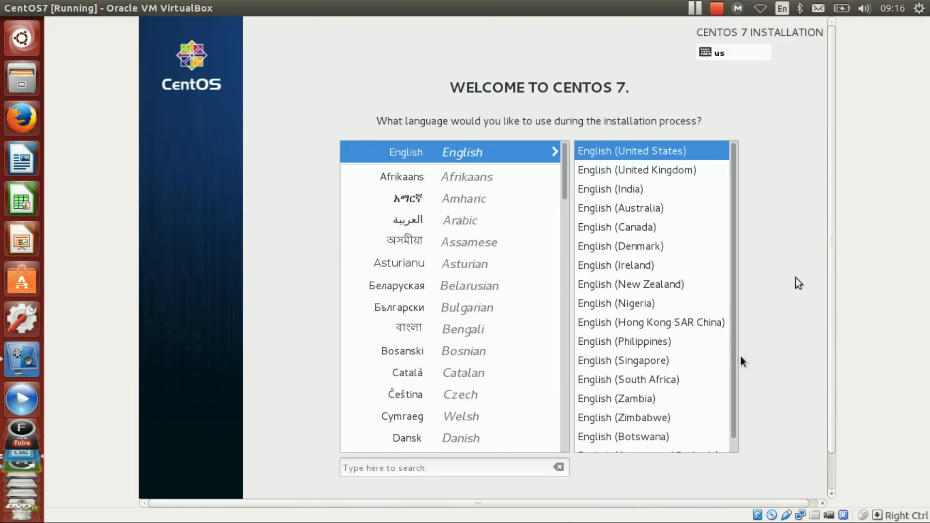
# - Choose English (Australia) as the installation language and continue to the installation summary
pyautogui.moveTo(832, 240); pyautogui.dragTo(838, 287)
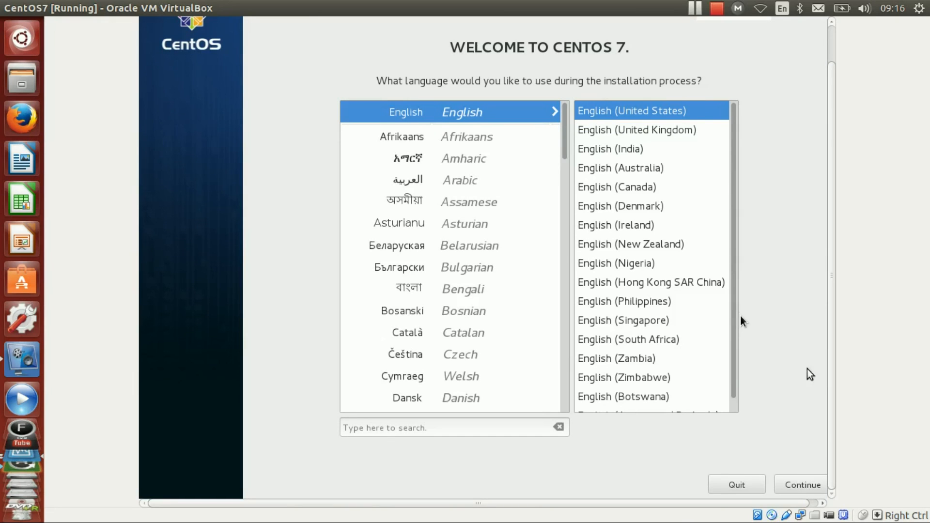
pyautogui.click(645, 170)
pyautogui.click(530, 361)
pyautogui.click(641, 165)
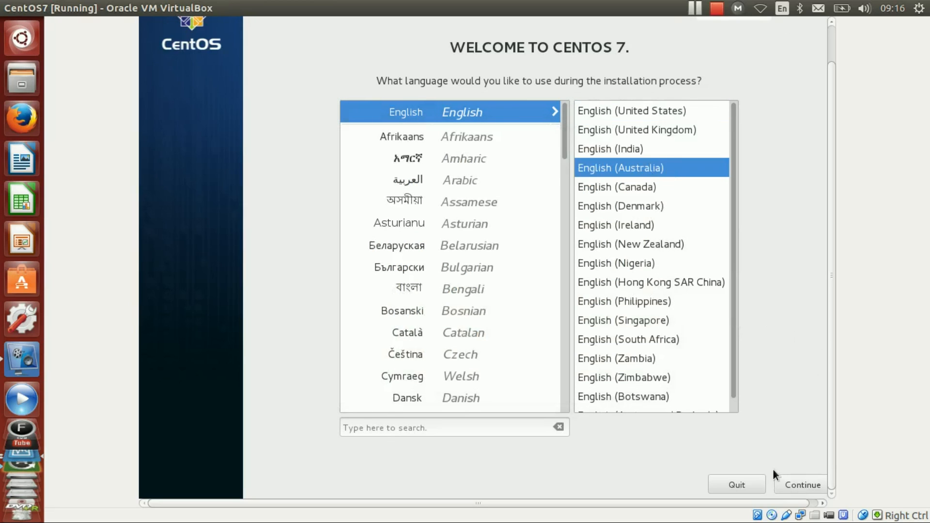
pyautogui.click(790, 482)
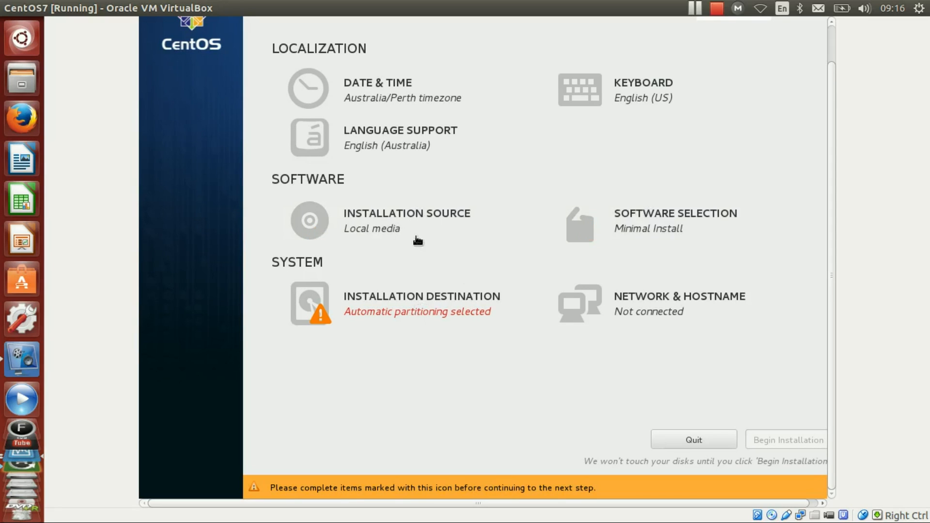
# - Set the software selection to GNOME Desktop with the GNOME Applications, Internet Applications, and Office Suite and Productivity add-ons
pyautogui.click(649, 222)
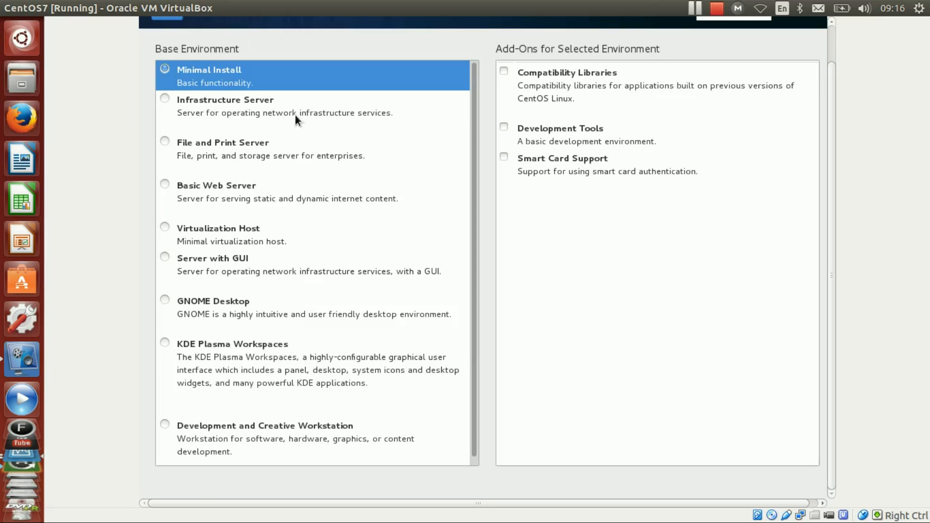
pyautogui.click(195, 302)
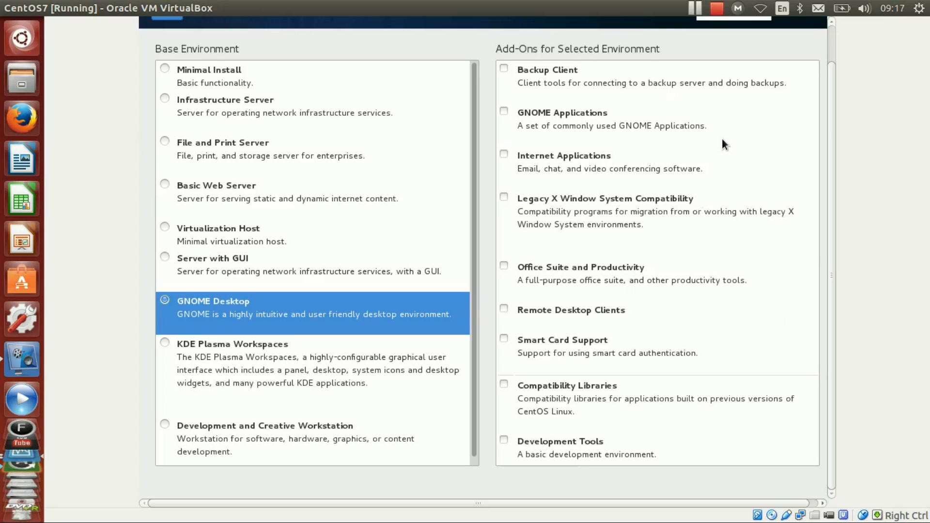
pyautogui.click(592, 117)
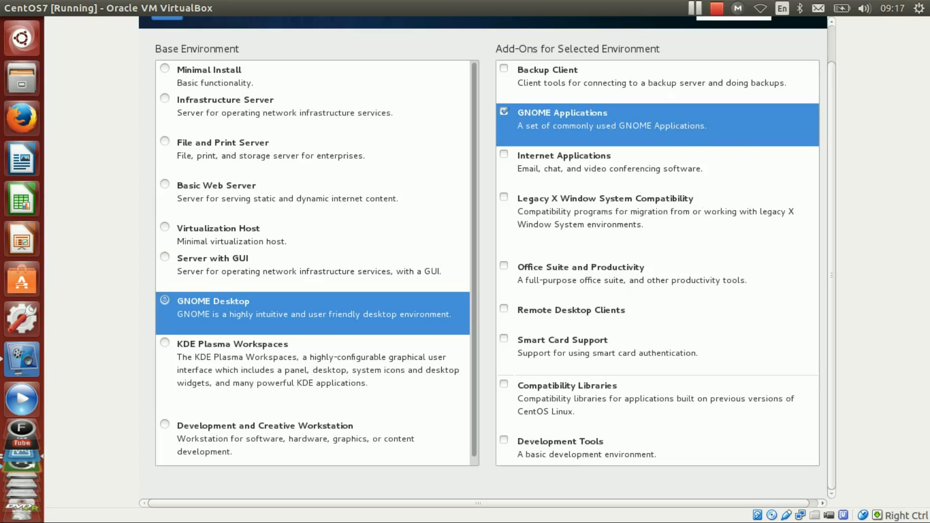
pyautogui.click(627, 167)
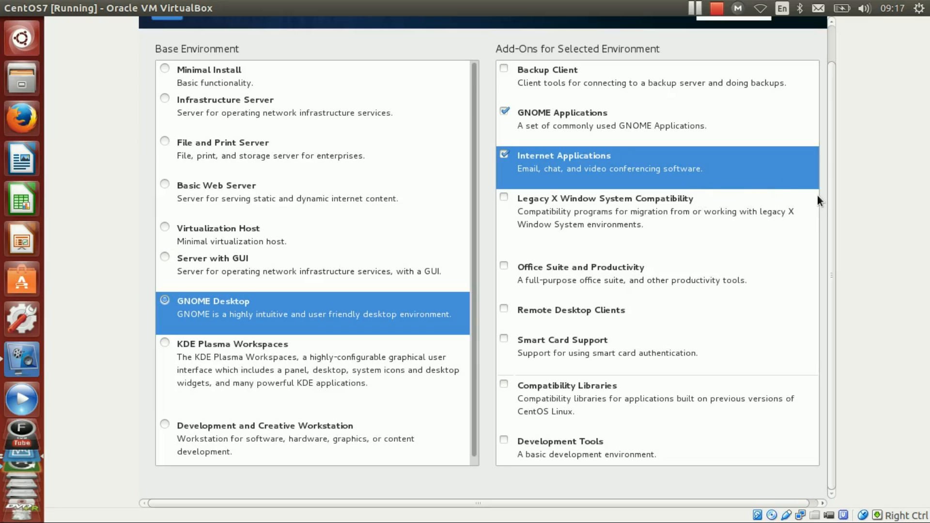
pyautogui.click(611, 268)
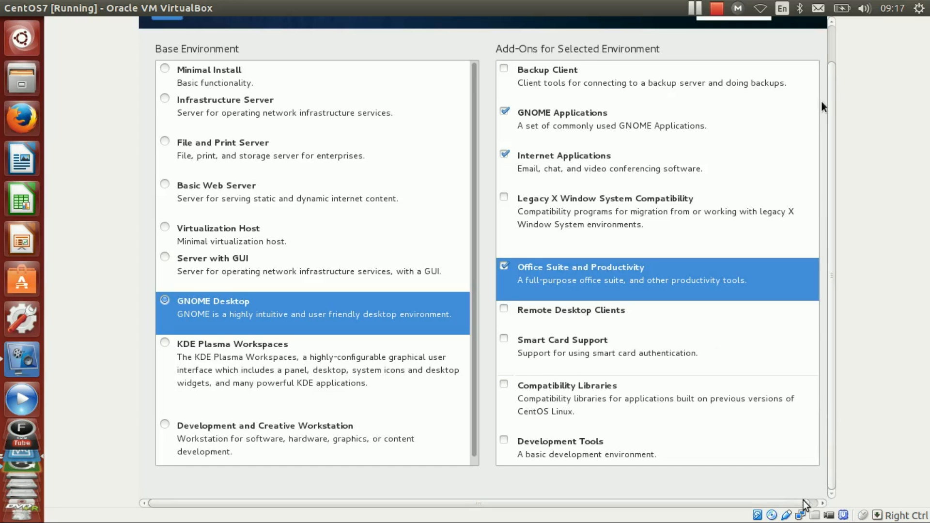
pyautogui.click(822, 503)
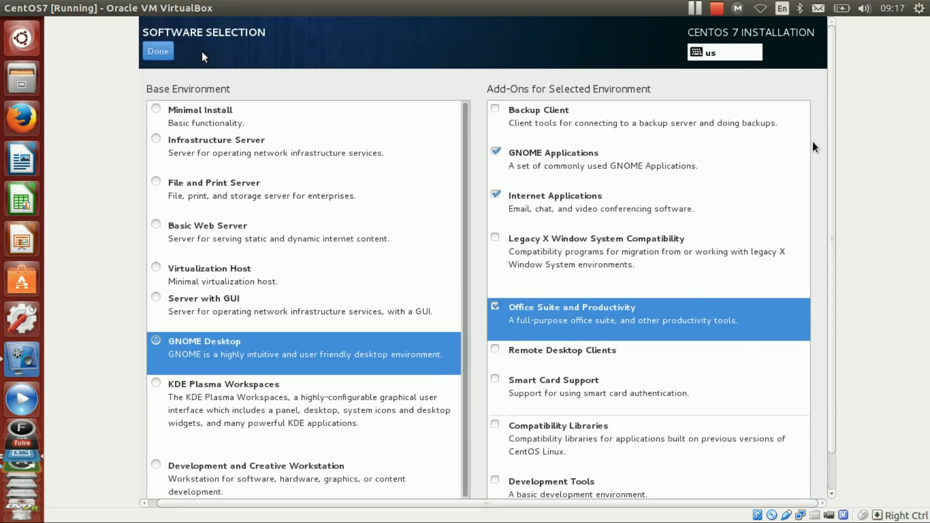
pyautogui.click(166, 51)
pyautogui.click(476, 337)
pyautogui.click(510, 360)
pyautogui.click(154, 51)
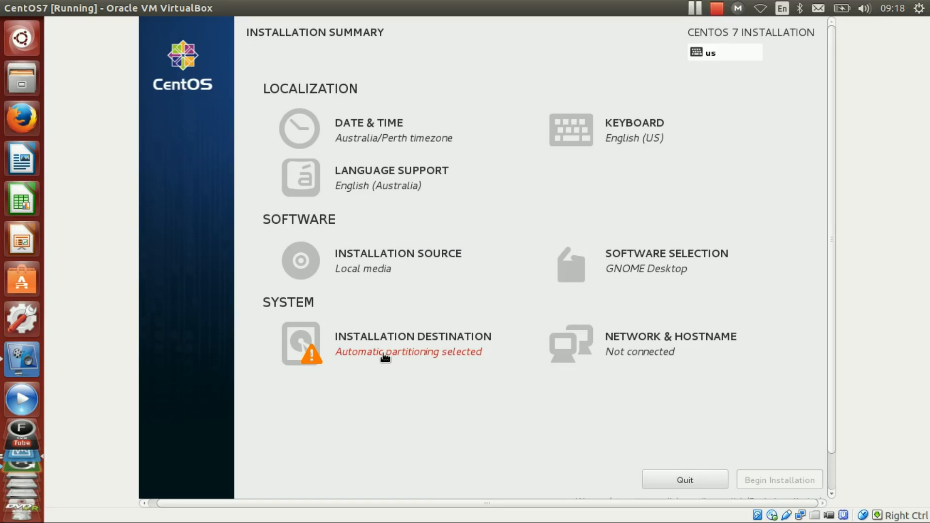
# - Accept the ATA VBOX HARDDISK with automatic partitioning as the installation destination and begin the installation
pyautogui.click(350, 344)
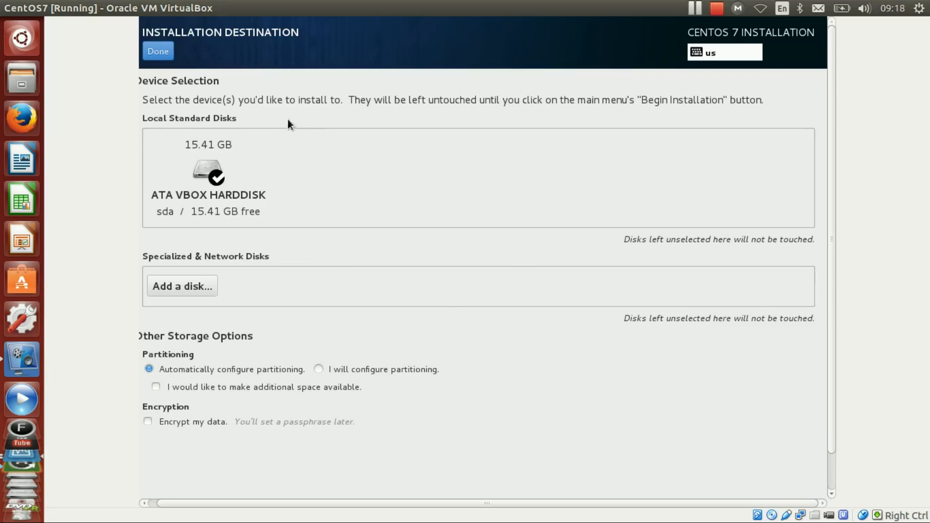
pyautogui.click(162, 52)
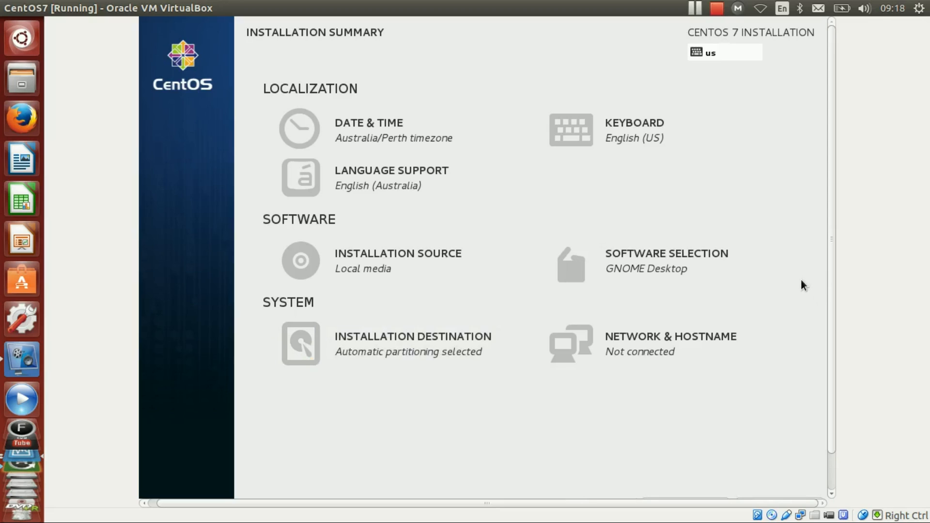
pyautogui.moveTo(834, 333); pyautogui.dragTo(833, 386)
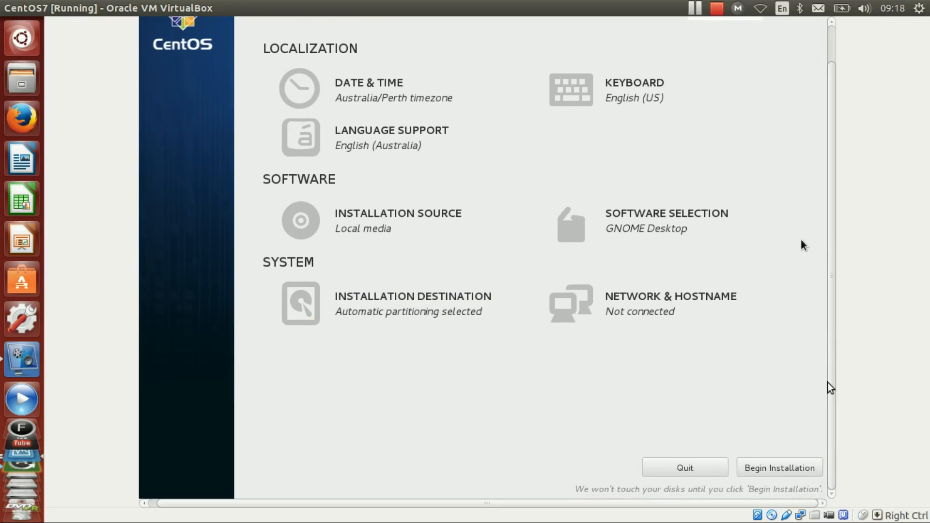
pyautogui.click(766, 471)
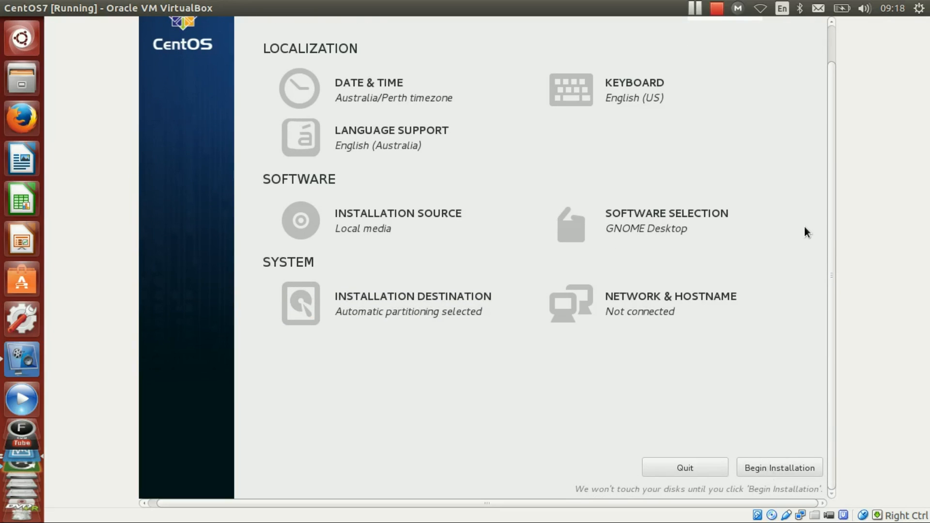
pyautogui.click(796, 469)
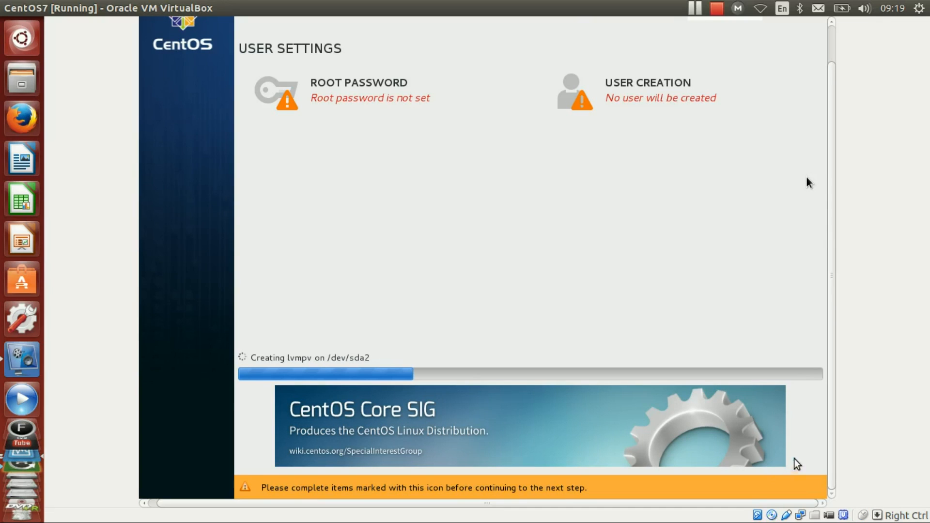
# - Enter and confirm the root password in the user settings, accepting it despite its weak strength
pyautogui.moveTo(828, 441); pyautogui.dragTo(828, 407)
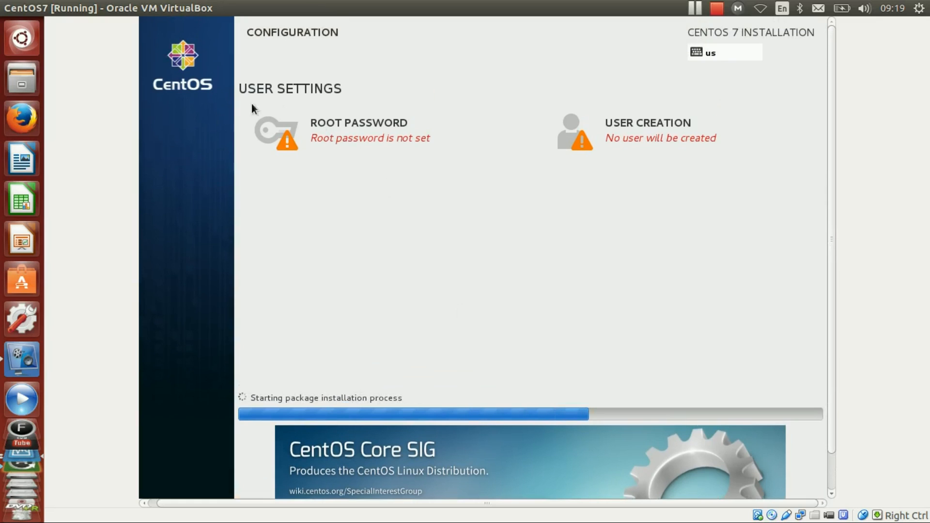
pyautogui.click(316, 124)
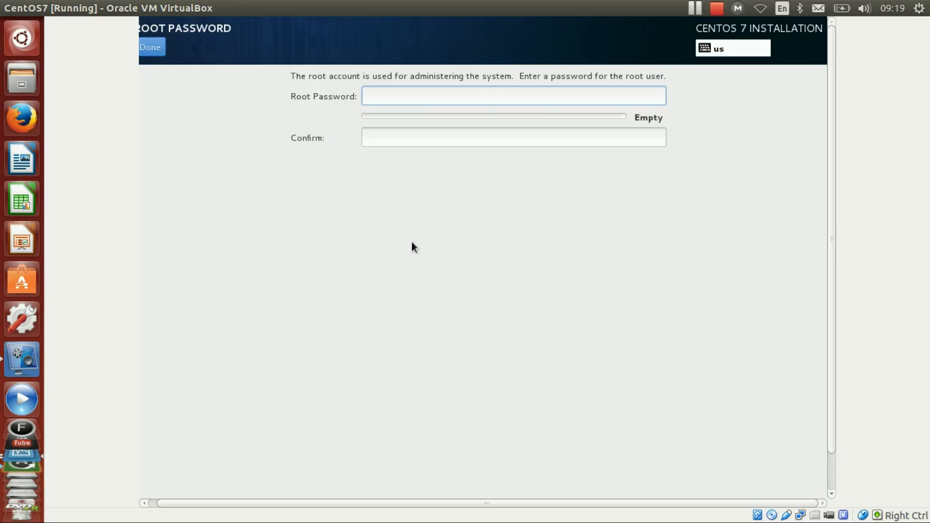
pyautogui.write('••••')
pyautogui.press('Tab')
pyautogui.write('••••')
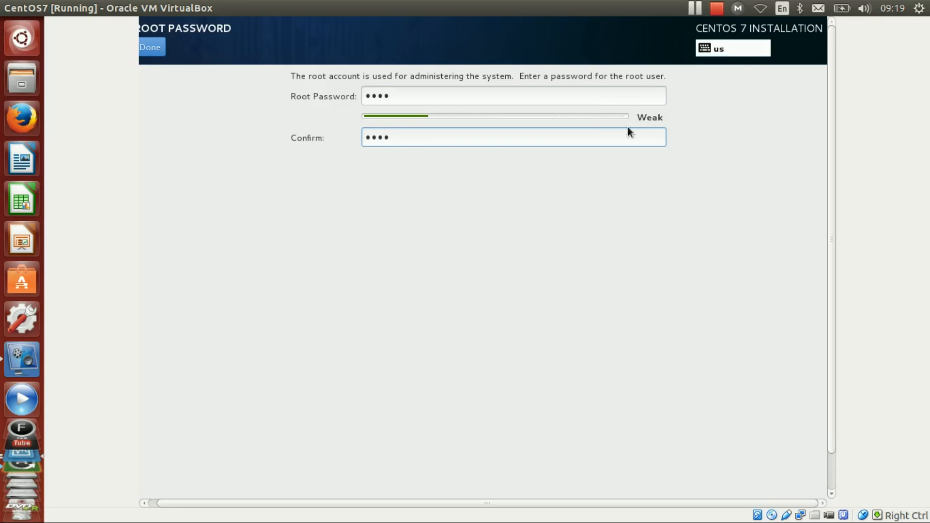
pyautogui.click(155, 40)
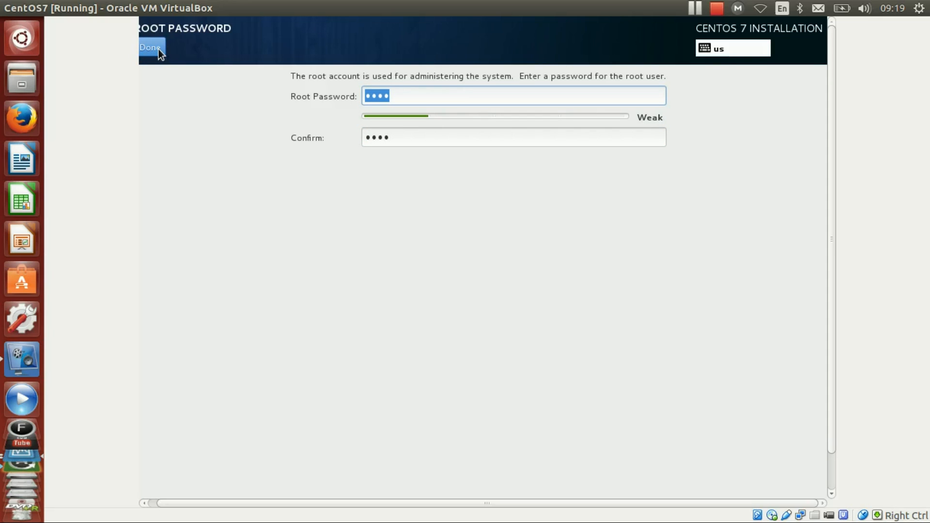
pyautogui.click(158, 48)
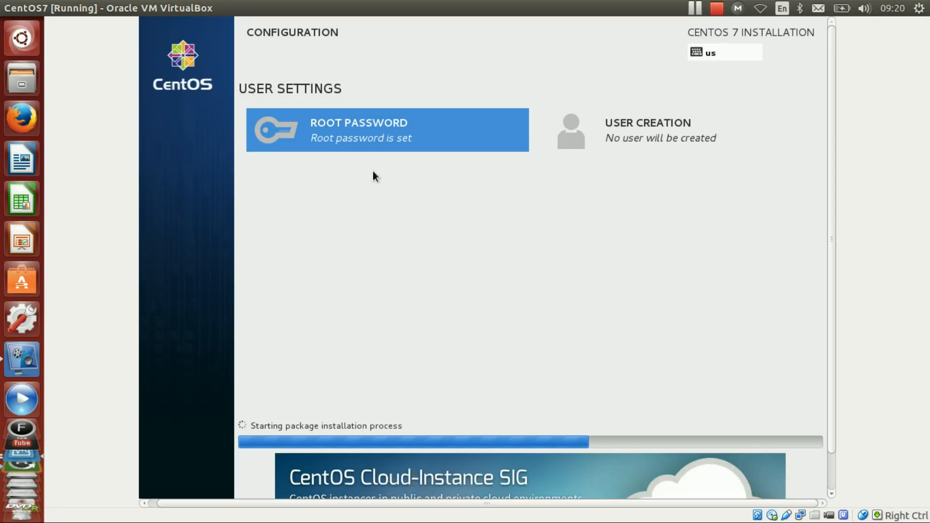
# - Fill in the new user's full name, make the user an administrator, and enter and confirm the account password
pyautogui.click(683, 124)
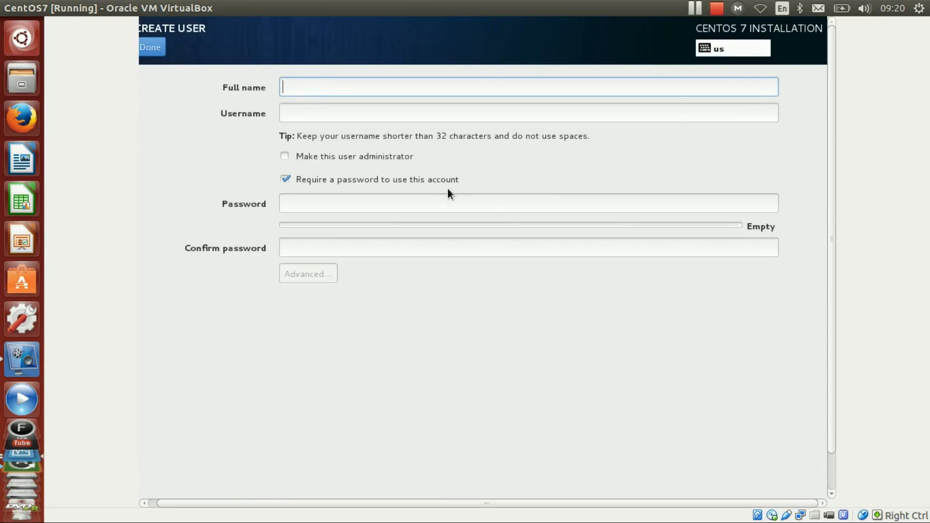
pyautogui.write('rm')
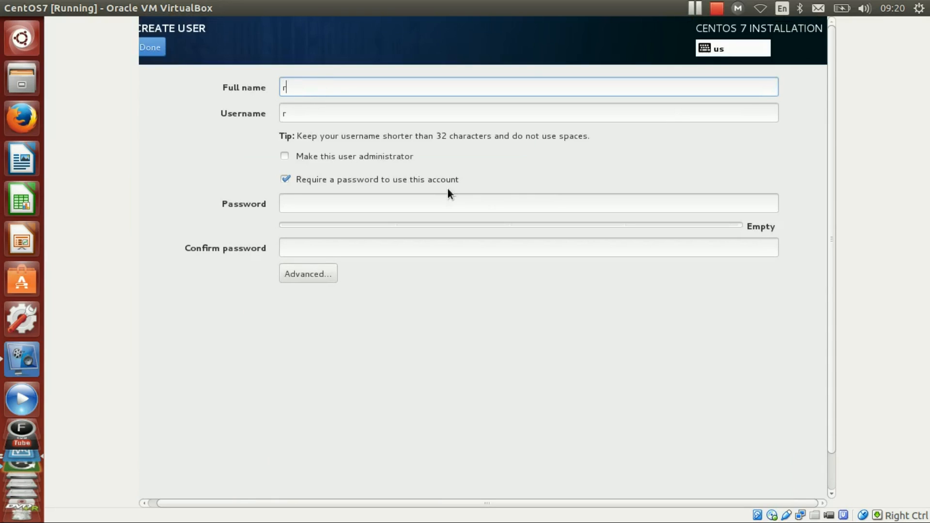
pyautogui.click(285, 156)
pyautogui.click(303, 201)
pyautogui.write('1234')
pyautogui.click(338, 244)
pyautogui.write('1234')
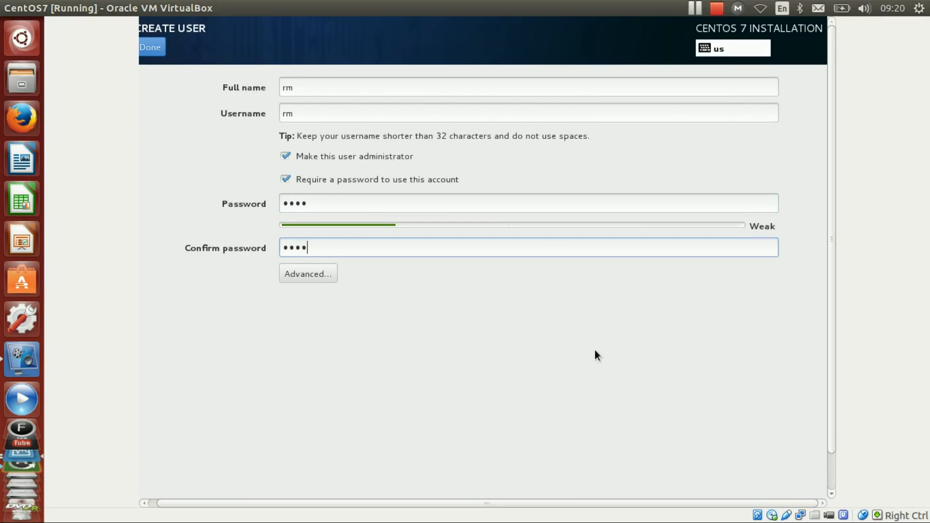
# - Review the new user's home directory, ID and group membership settings in the advanced user configuration, and close it
pyautogui.click(311, 274)
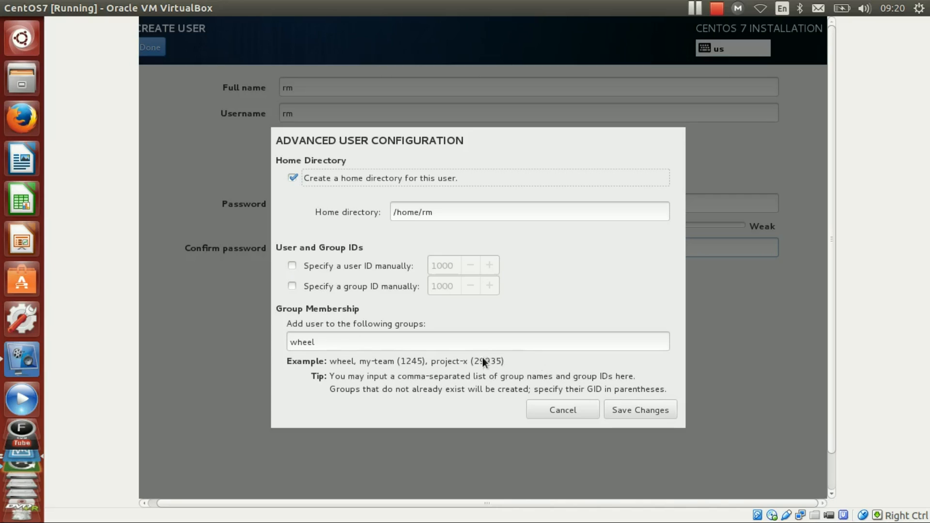
pyautogui.click(334, 339)
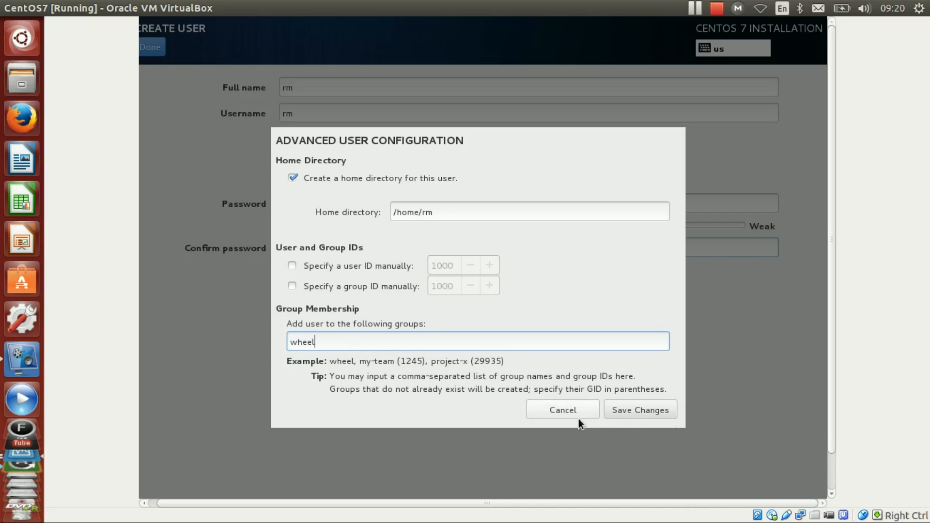
pyautogui.click(600, 413)
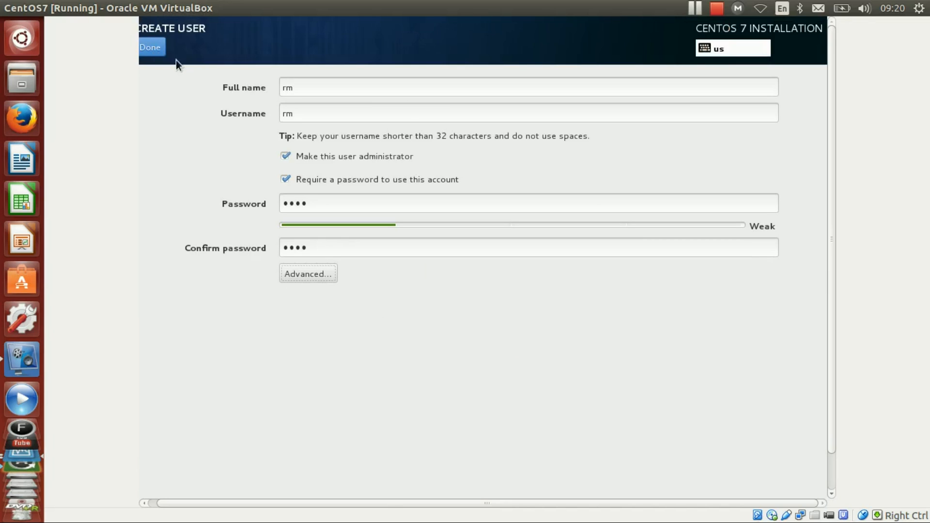
# - Confirm the new administrator account, accepting its weak password, and return to the installation's user settings
pyautogui.click(156, 52)
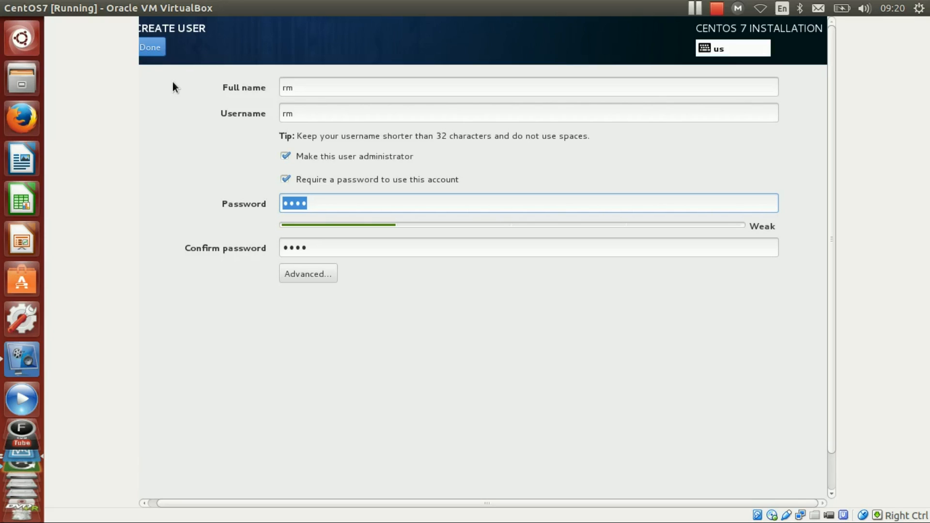
pyautogui.click(156, 47)
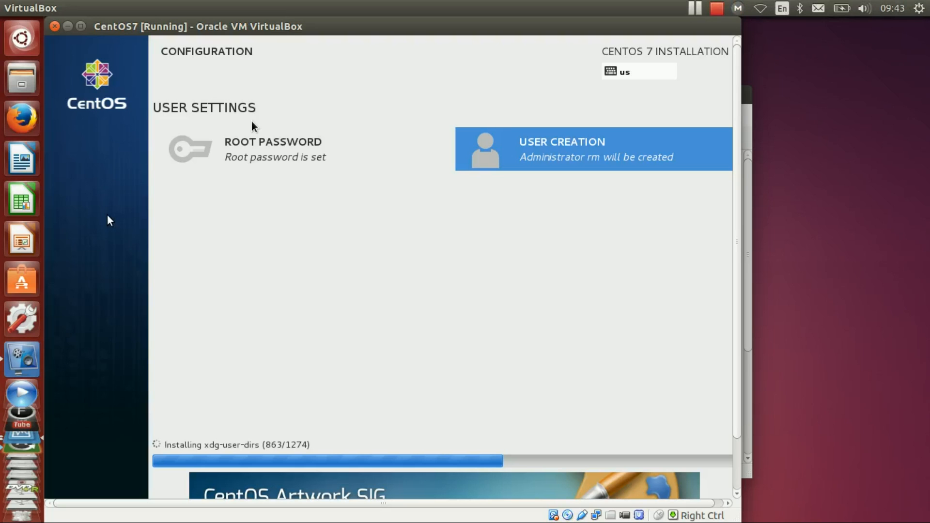
# - Switch the CentOS7 virtual machine window to fullscreen during the installation and return it to windowed mode
pyautogui.hotkey('ctrl', 'Home')
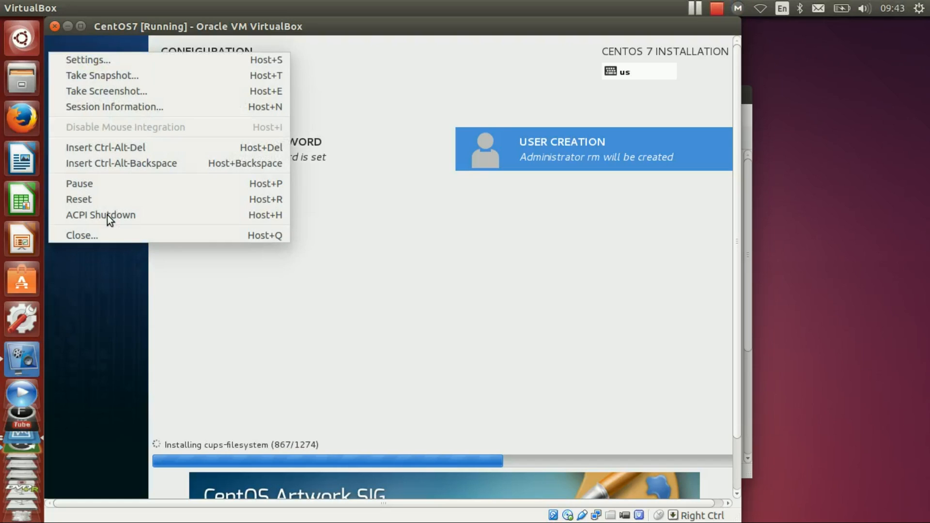
pyautogui.click(86, 4)
pyautogui.click(105, 8)
pyautogui.click(112, 24)
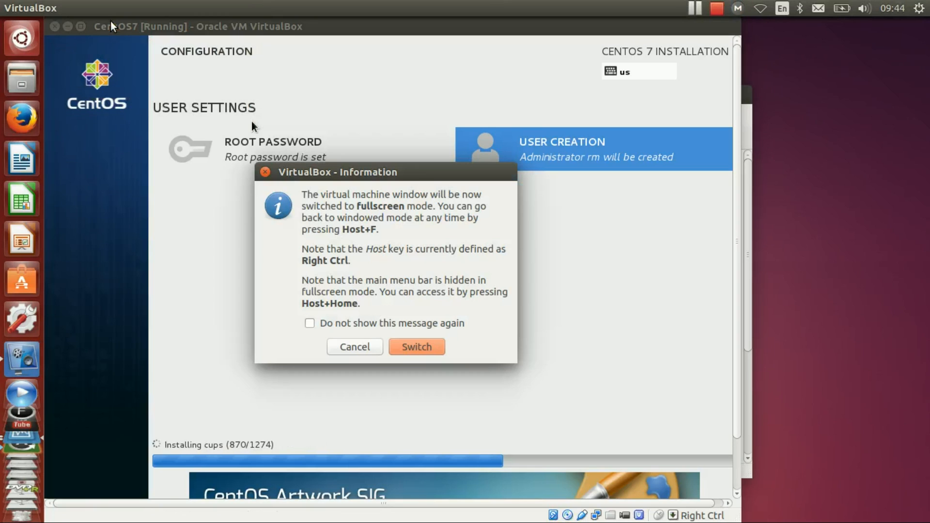
pyautogui.click(400, 349)
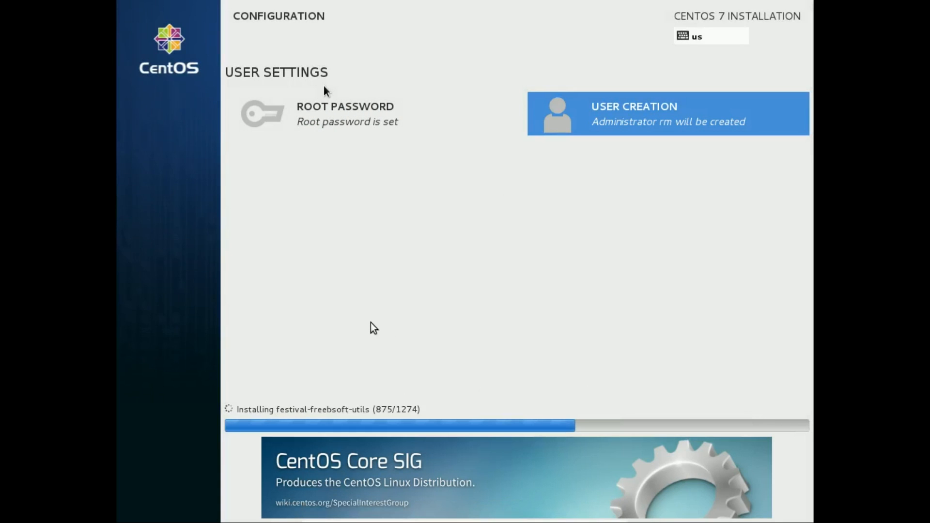
pyautogui.press('Control_R+Home')
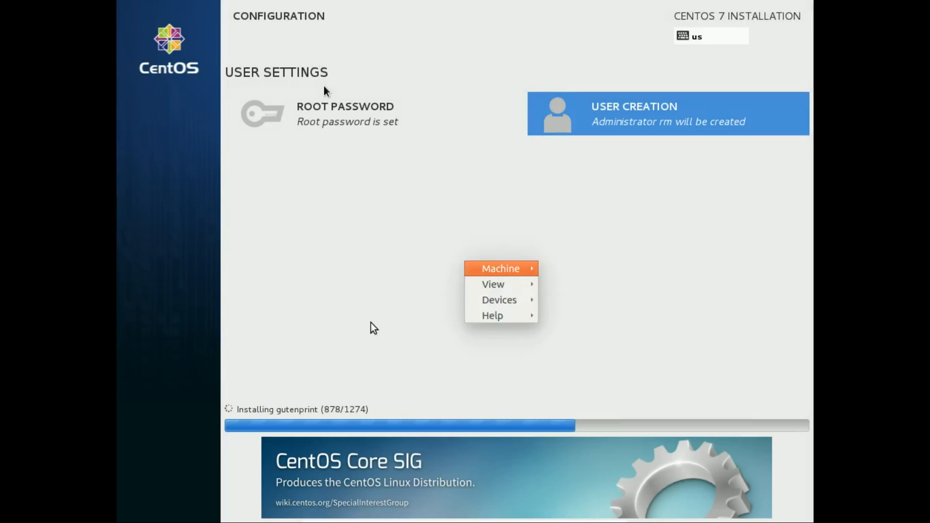
pyautogui.moveTo(518, 290)
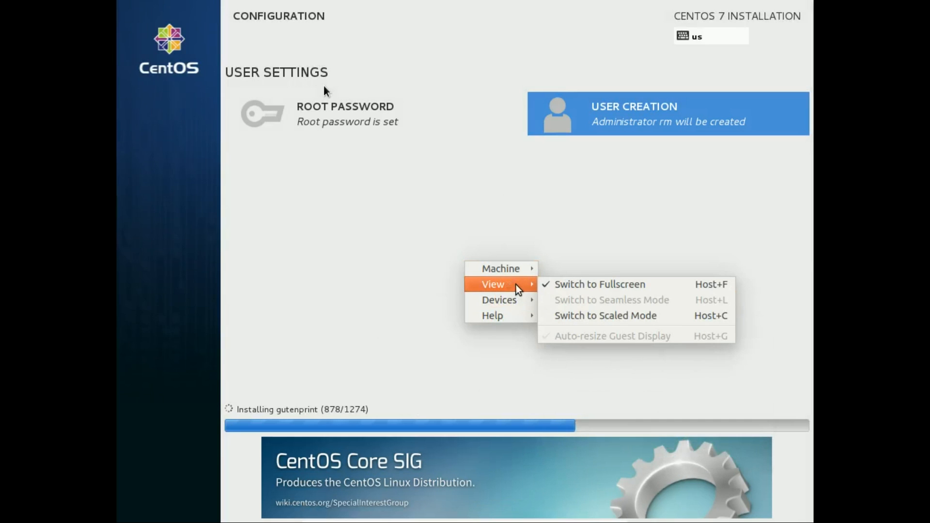
pyautogui.click(622, 286)
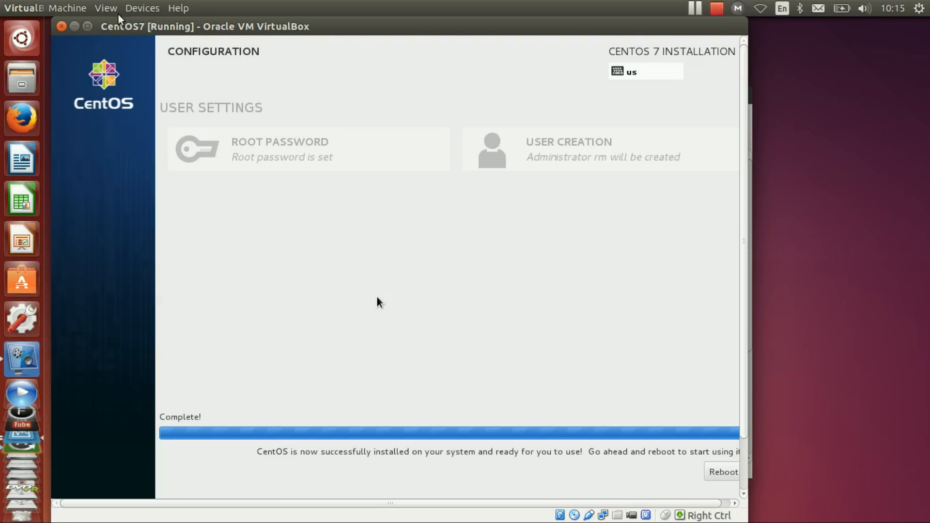
# - Switch the virtual machine with the completed installation to fullscreen mode
pyautogui.click(106, 8)
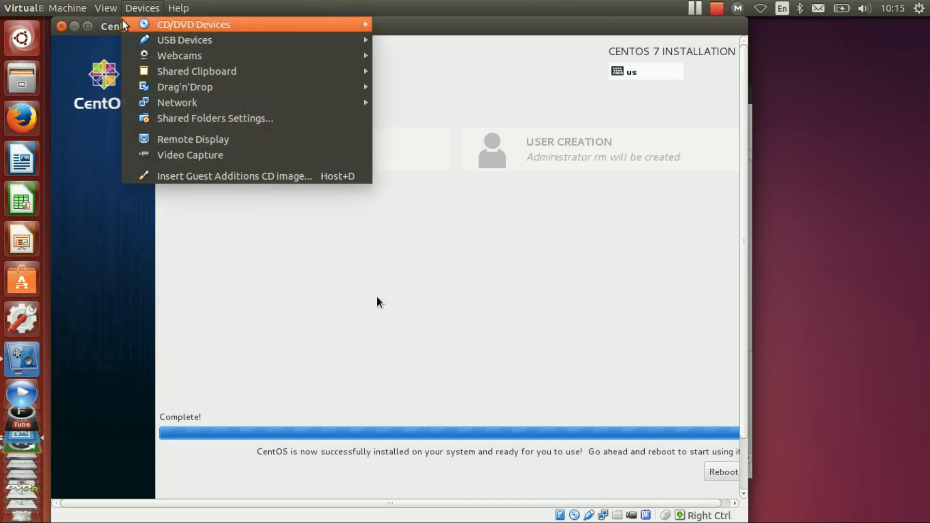
pyautogui.click(146, 23)
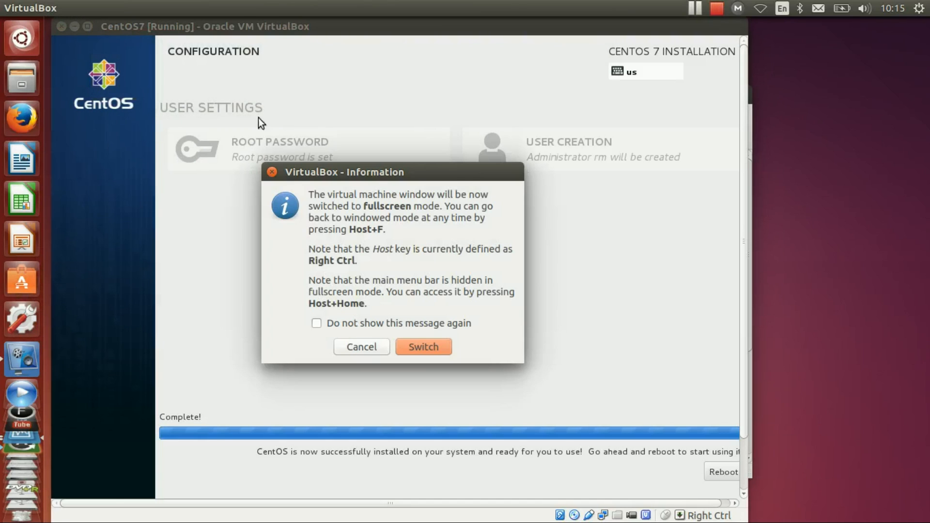
pyautogui.click(425, 345)
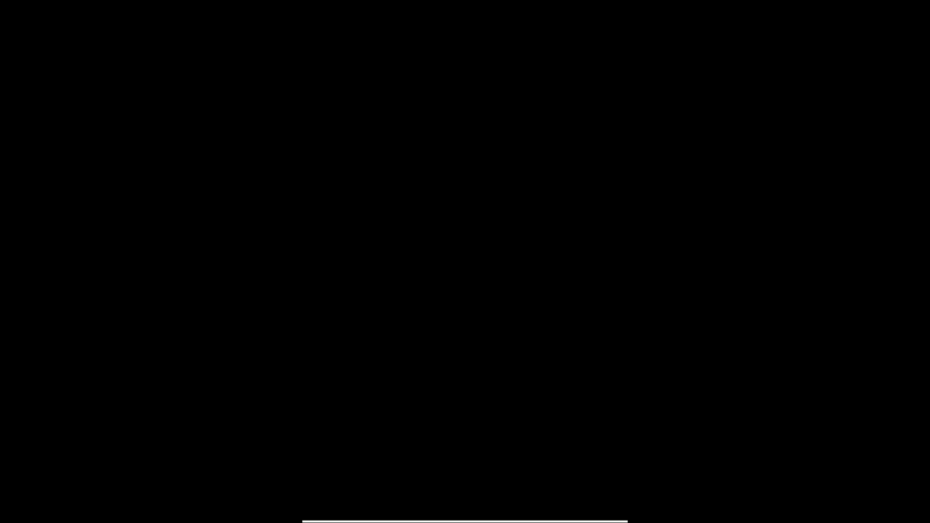
# - Return the CentOS7 virtual machine to windowed mode and shut it down, trying ACPI Shutdown before choosing Power off the machine
pyautogui.hotkey('ctrl', 'f')
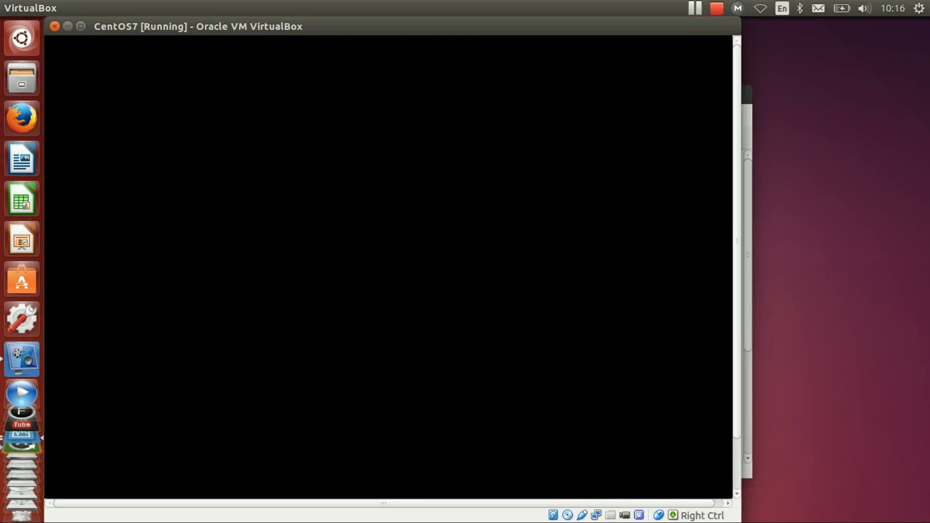
pyautogui.hotkey('ctrl', 'Home')
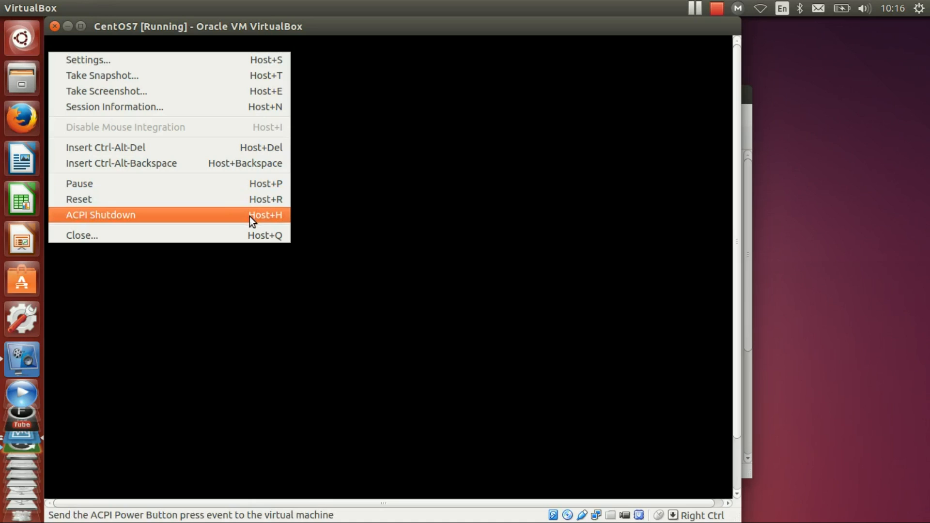
pyautogui.click(228, 222)
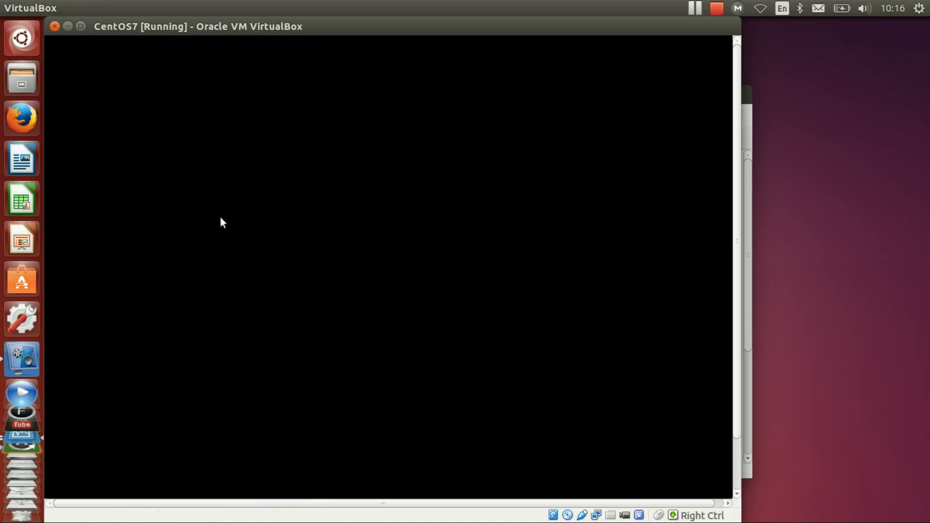
pyautogui.click(54, 26)
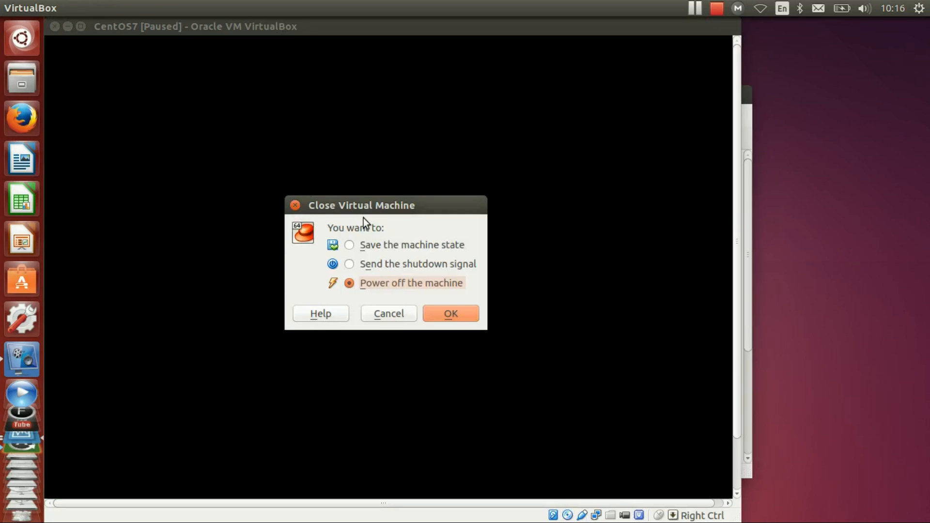
pyautogui.click(442, 315)
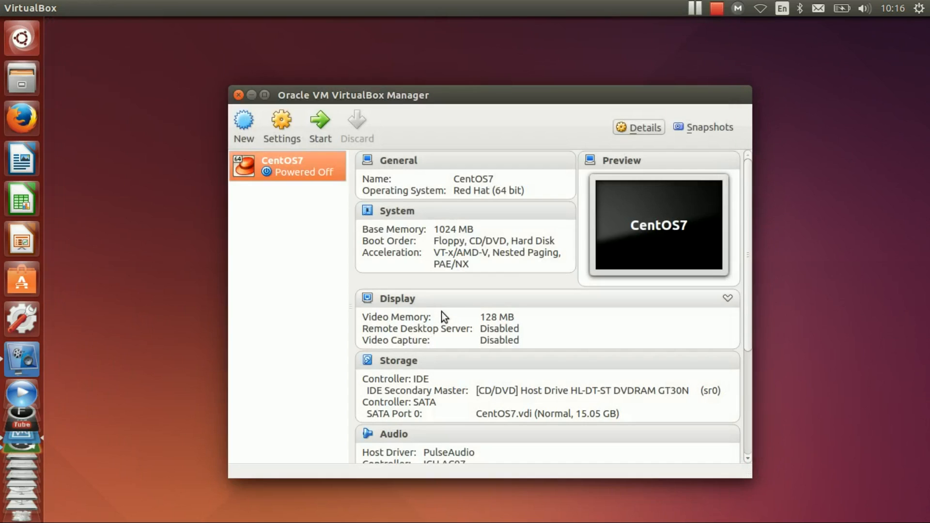
# - Start the CentOS7 virtual machine again in fullscreen mode and dismiss the keyboard auto-capture notice
pyautogui.click(320, 121)
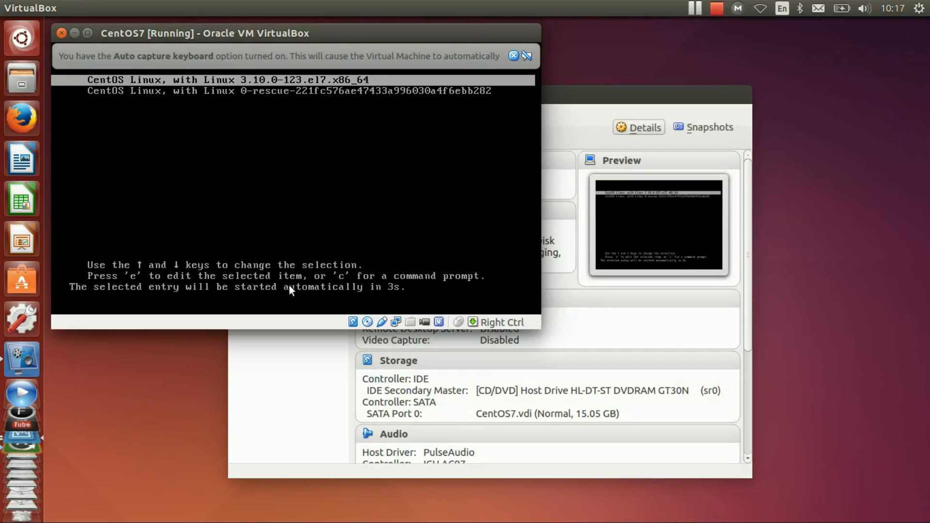
pyautogui.click(108, 10)
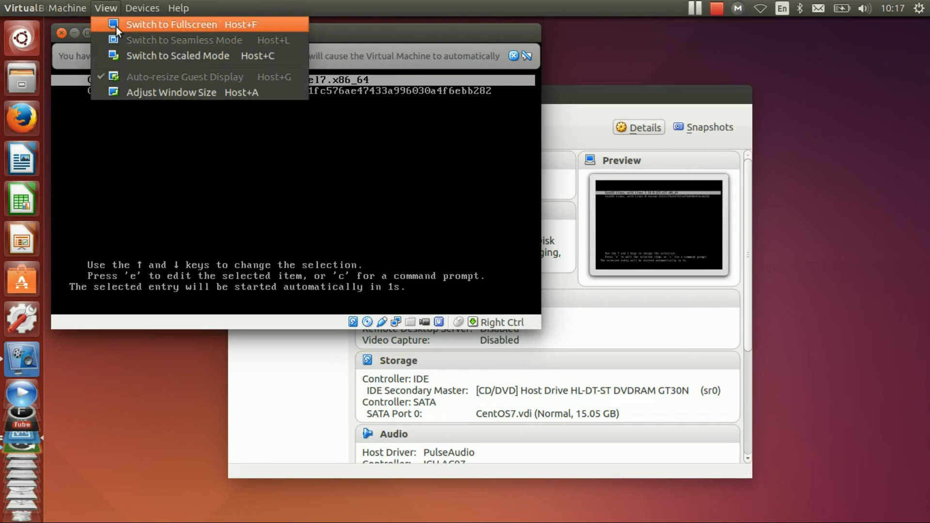
pyautogui.click(115, 25)
pyautogui.click(325, 257)
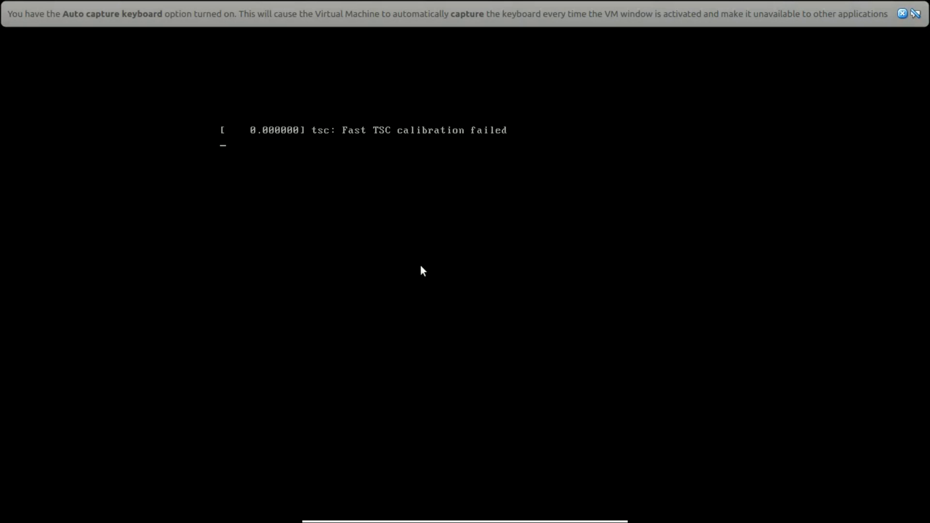
pyautogui.click(901, 14)
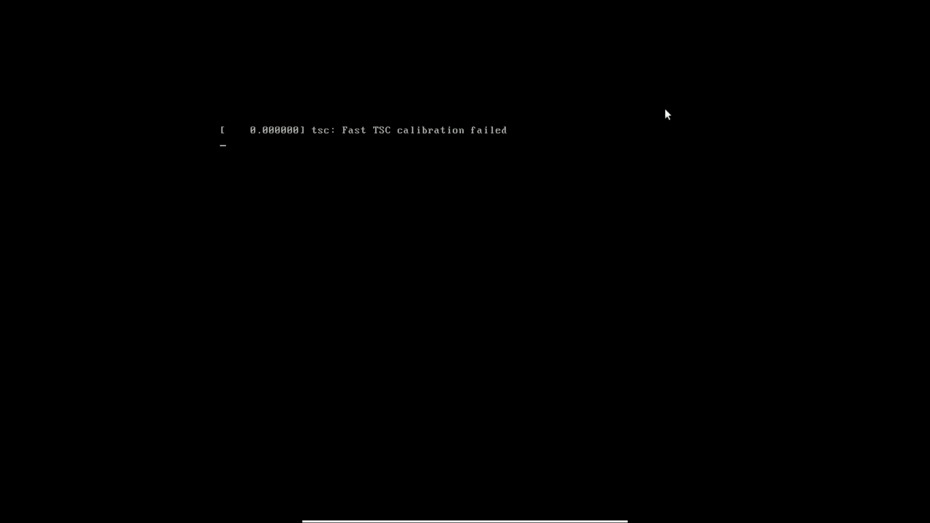
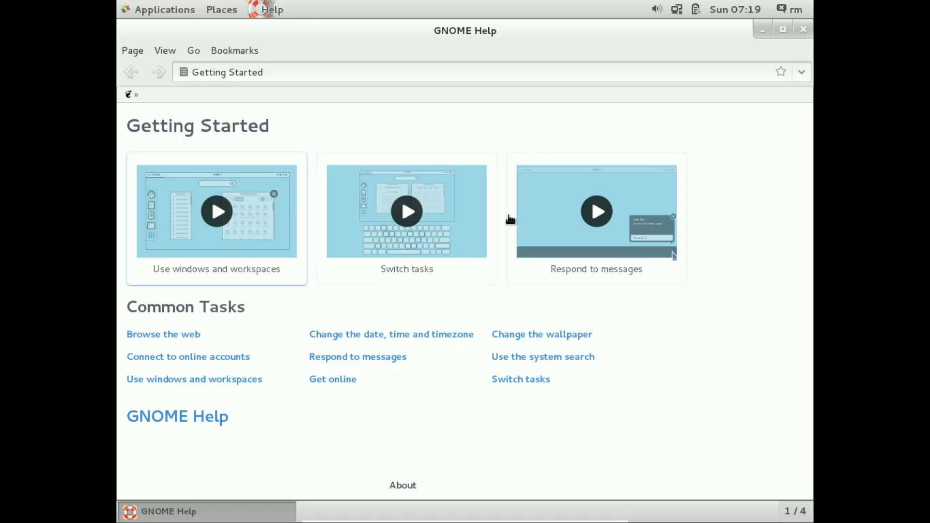
# - Close the GNOME Help window and examine the installed applications by category, including Sundry, System Tools and Utilities, plus the Places locations
pyautogui.click(802, 30)
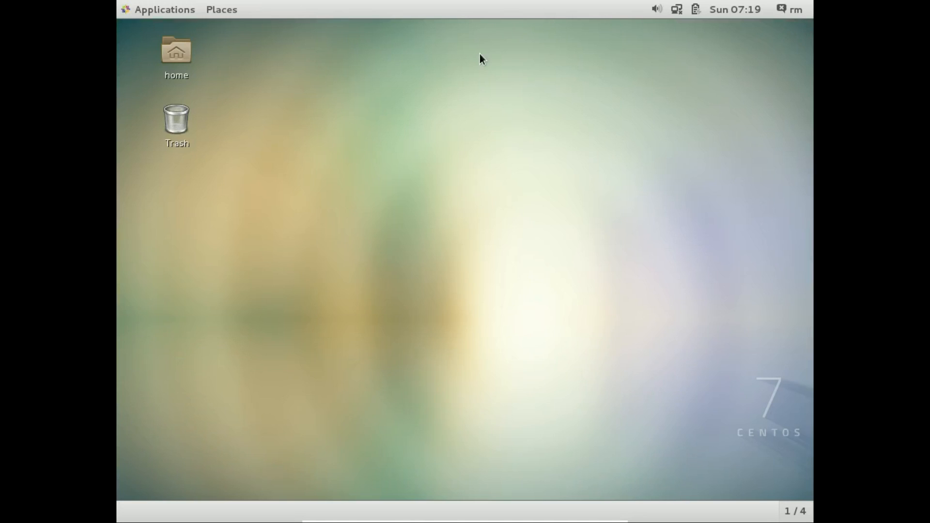
pyautogui.click(212, 11)
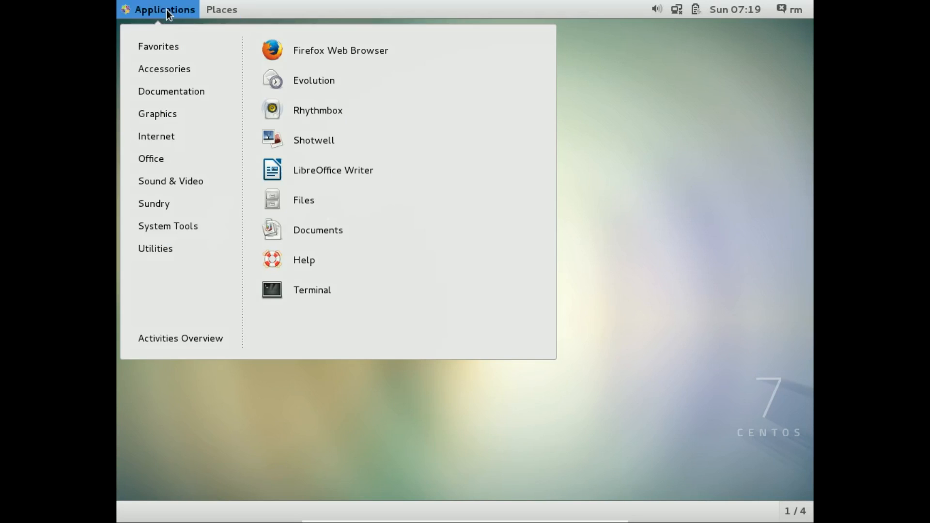
pyautogui.click(166, 10)
pyautogui.click(221, 12)
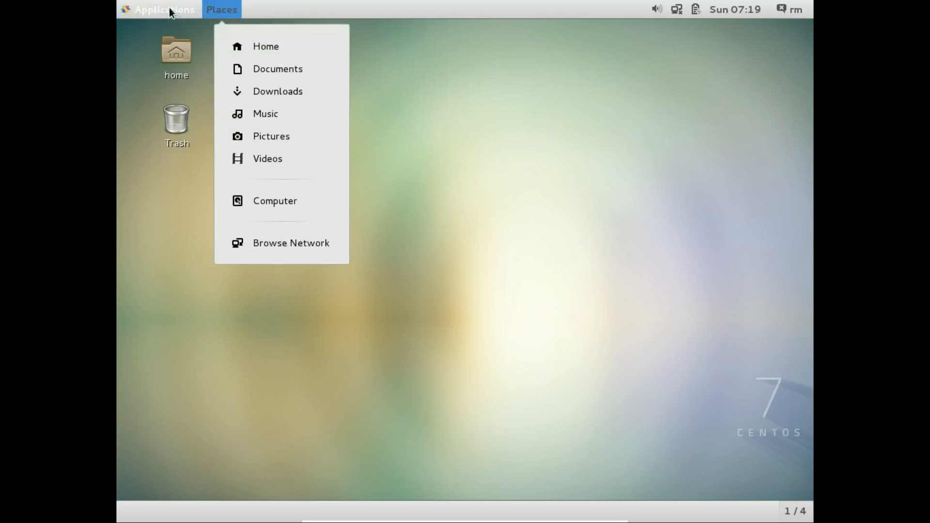
pyautogui.click(166, 11)
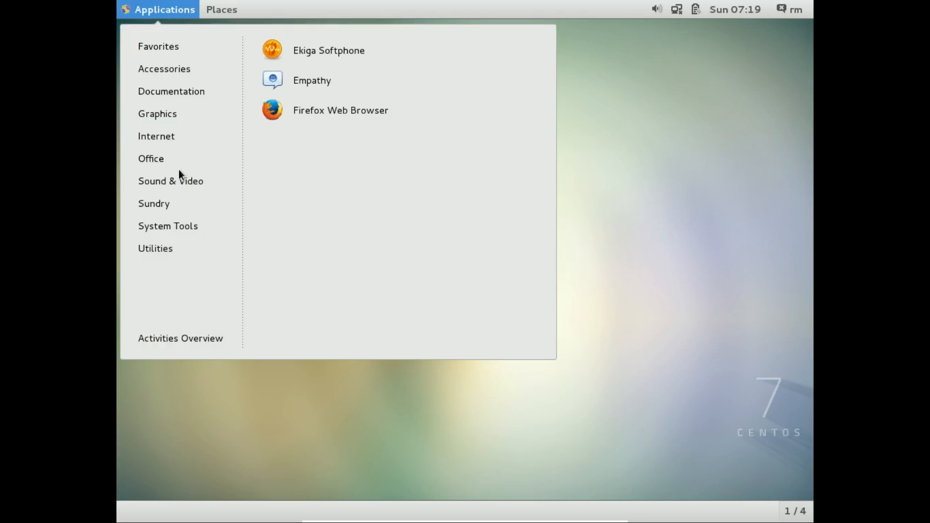
pyautogui.moveTo(163, 204)
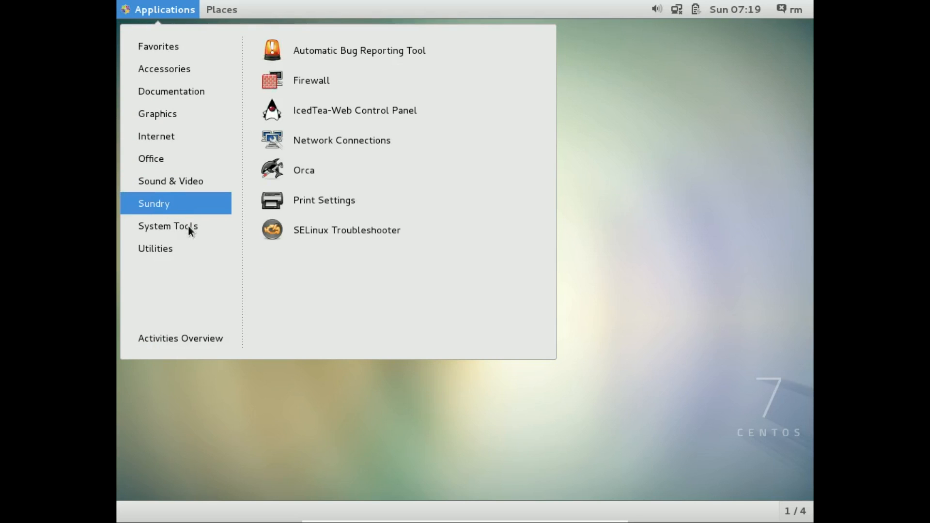
pyautogui.moveTo(182, 223)
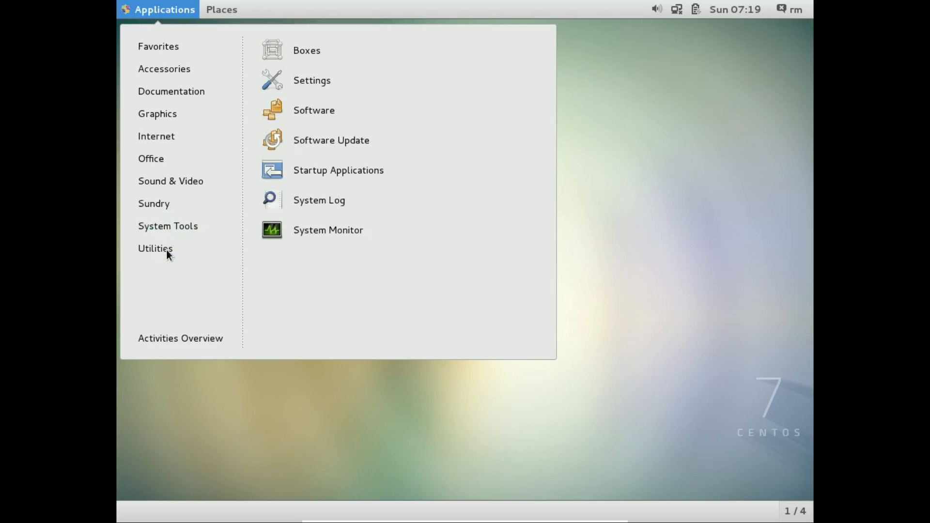
pyautogui.moveTo(166, 253)
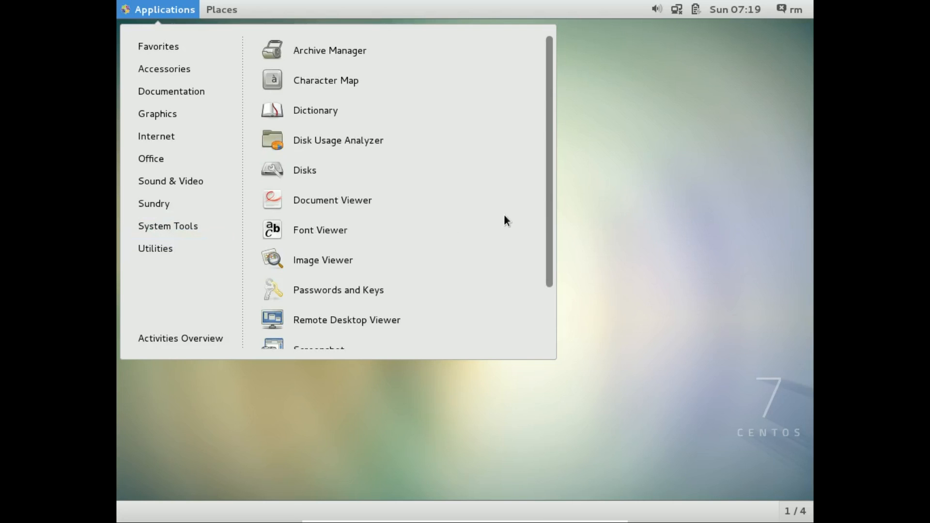
pyautogui.scroll(-3, 502, 219)
pyautogui.scroll(3, 381, 243)
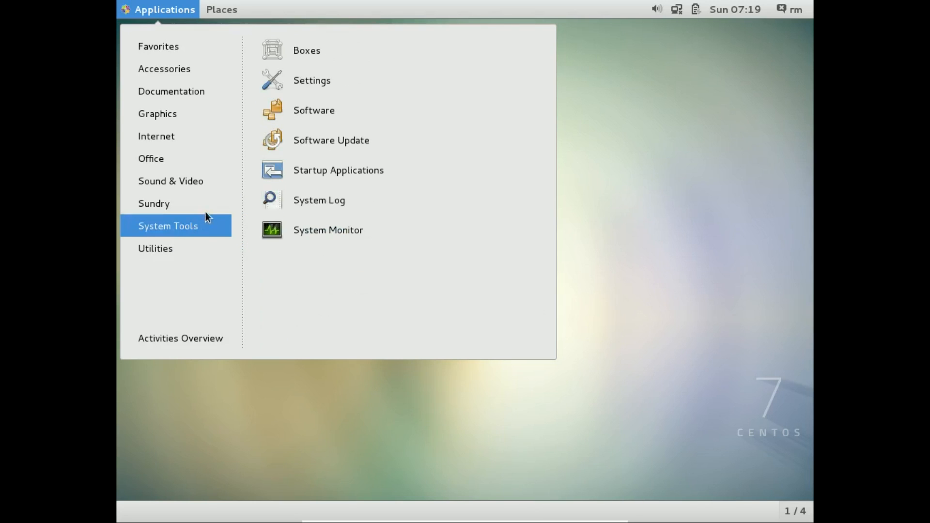
pyautogui.click(190, 14)
pyautogui.click(212, 9)
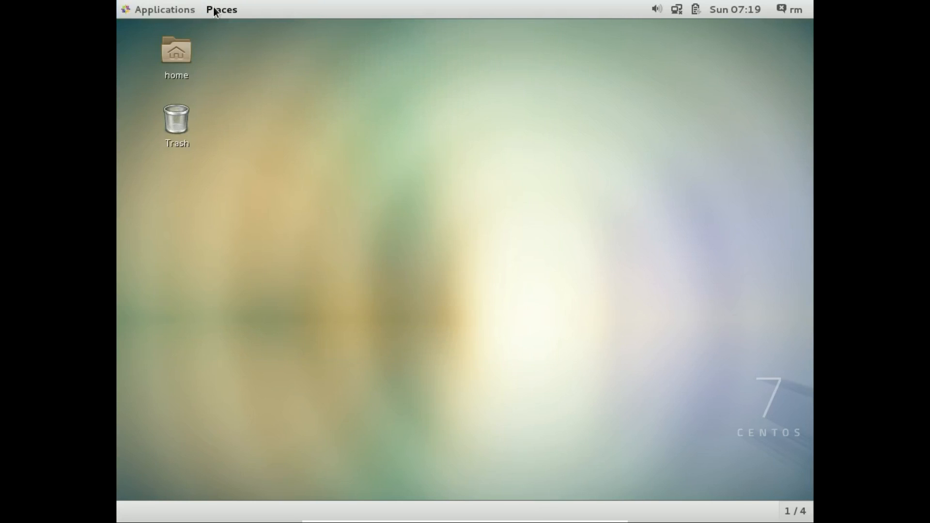
pyautogui.click(220, 10)
# - Lock the desktop session, reveal the login prompt and unlock it with the account password
pyautogui.click(788, 11)
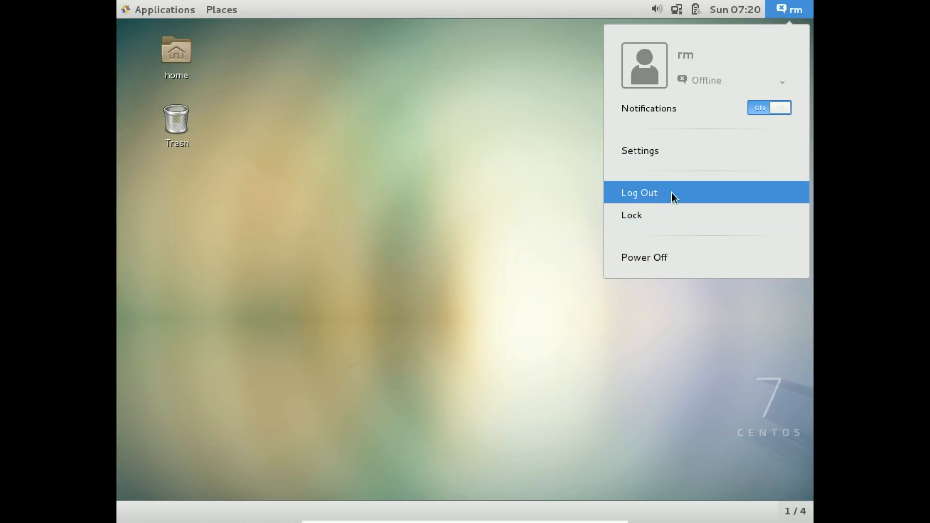
pyautogui.click(652, 215)
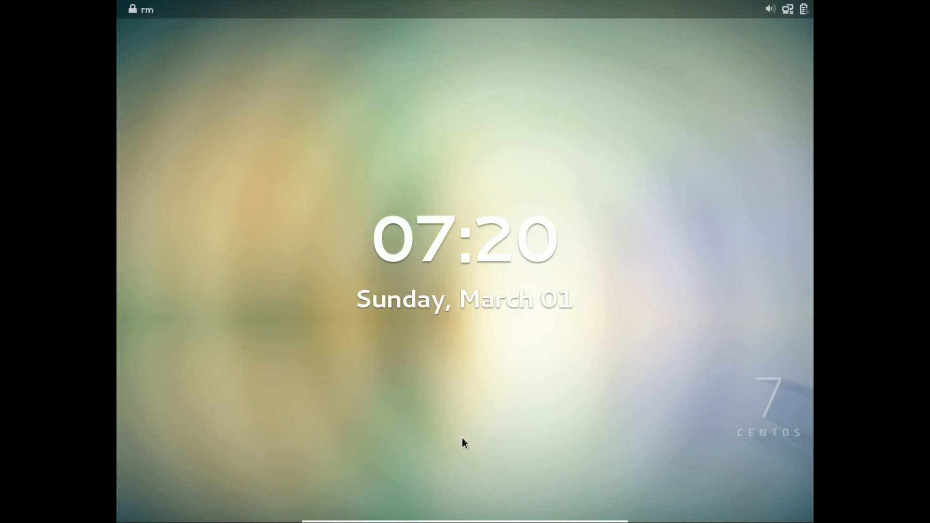
pyautogui.moveTo(464, 445); pyautogui.dragTo(463, 33)
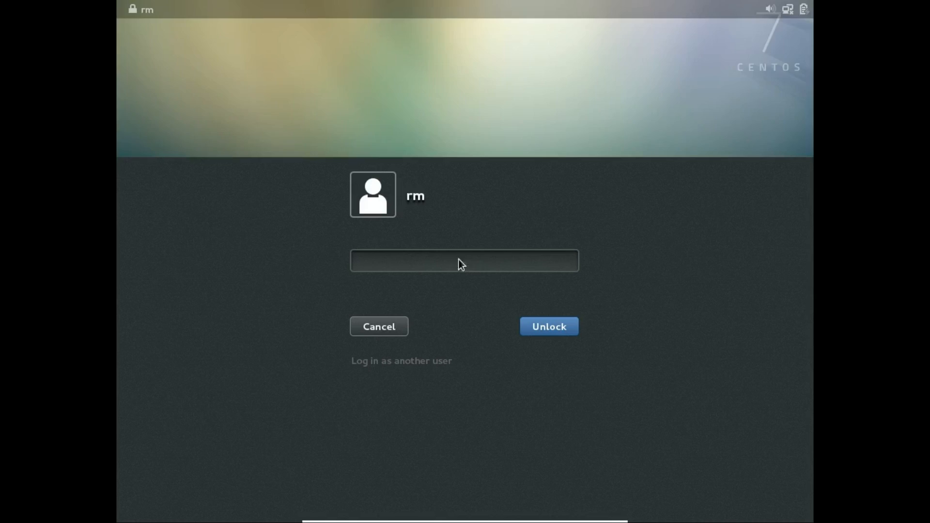
pyautogui.write('••••')
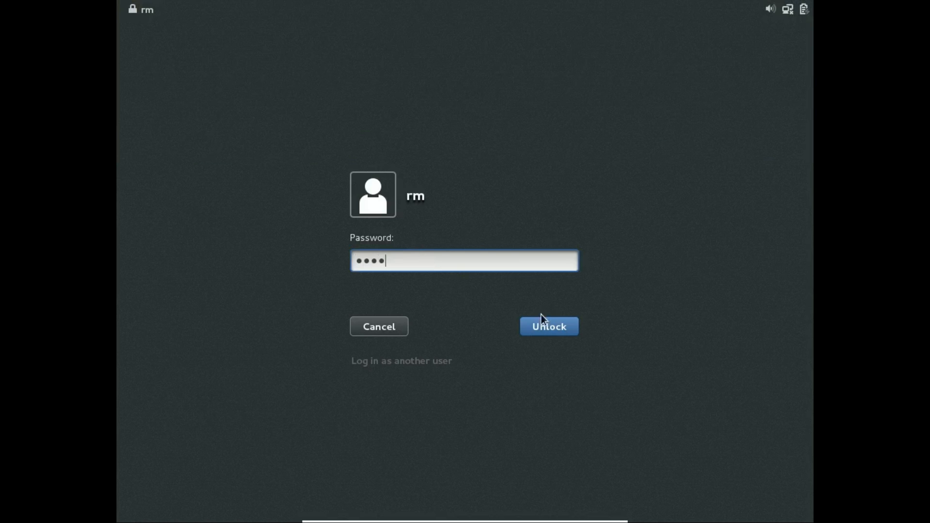
pyautogui.click(548, 327)
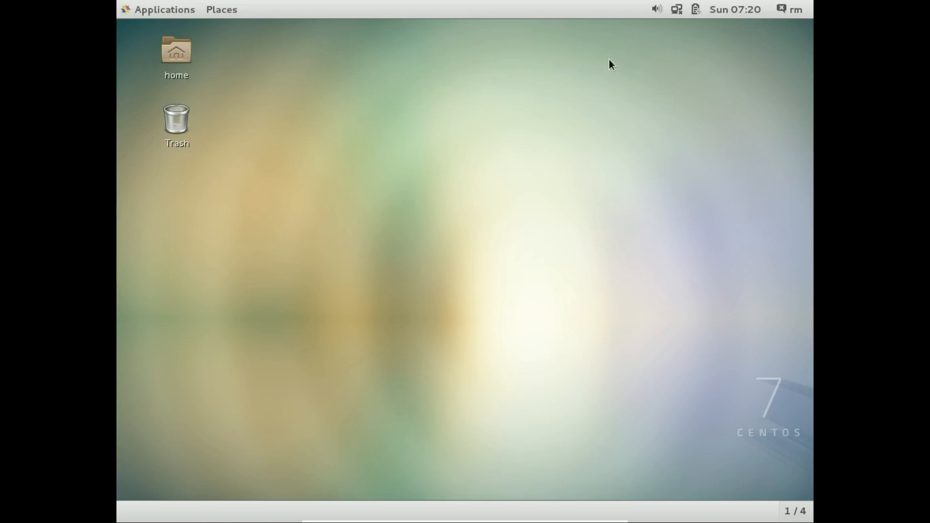
# - Check the calendar, turn on the wired network connection and open its Network Settings
pyautogui.click(733, 8)
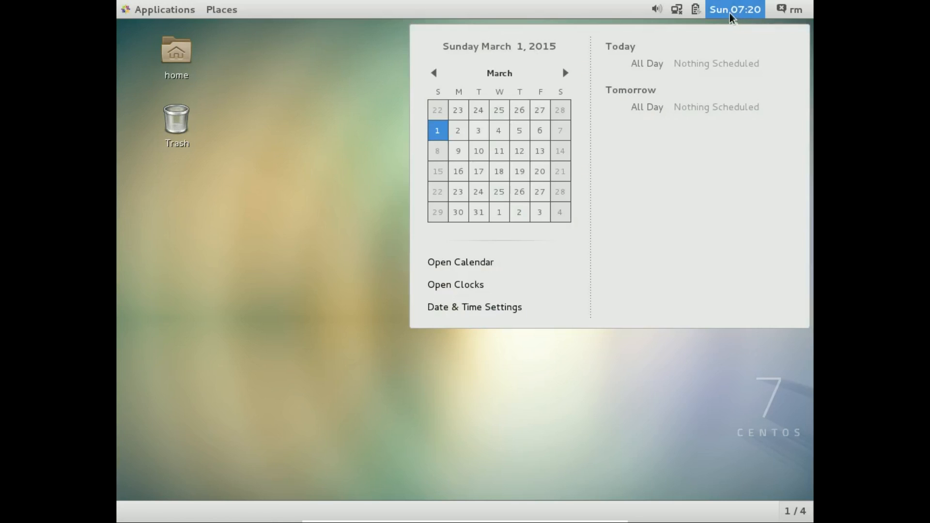
pyautogui.moveTo(673, 11)
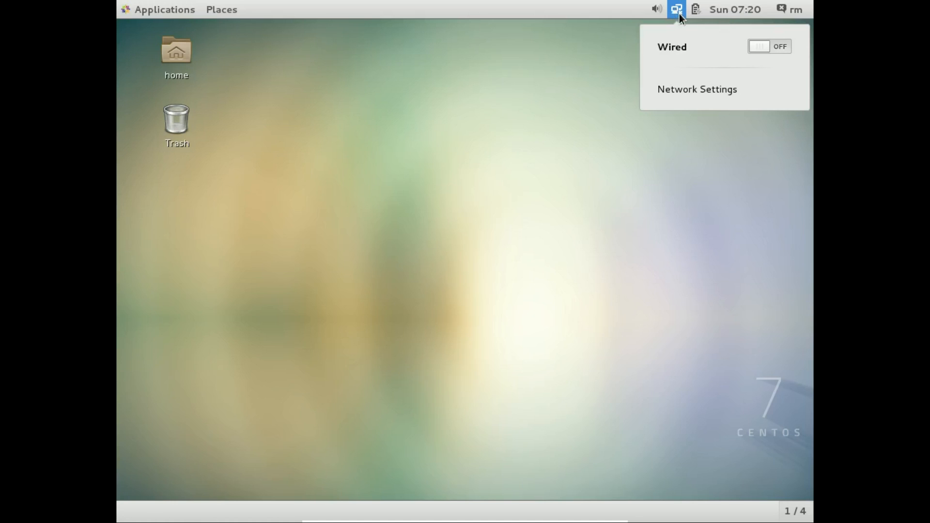
pyautogui.click(726, 48)
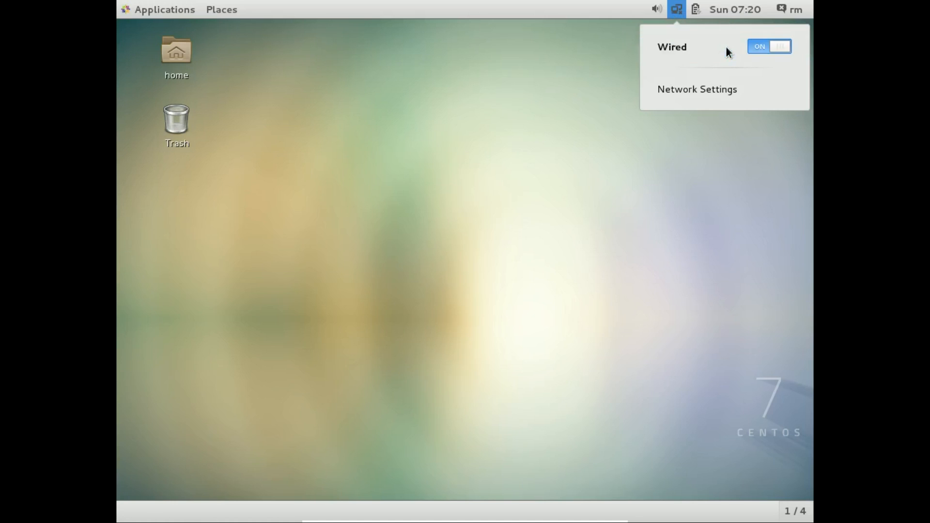
pyautogui.click(678, 9)
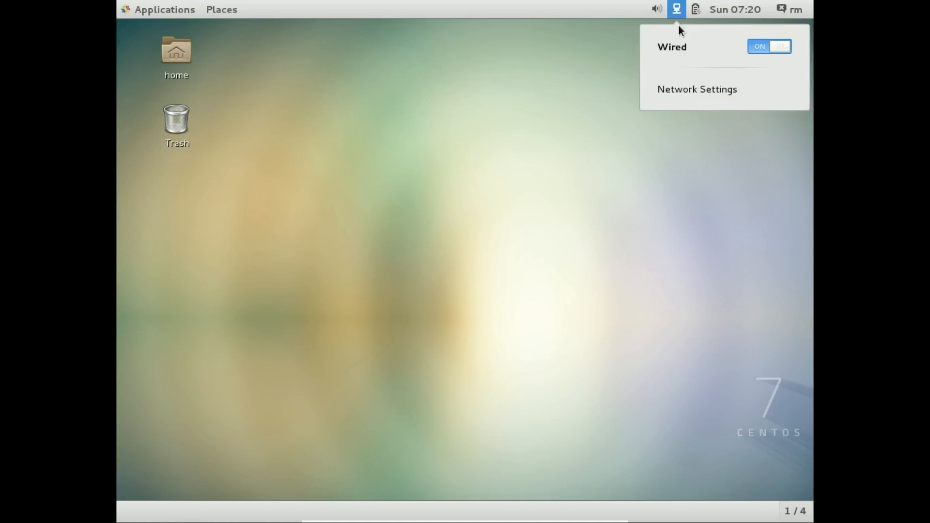
pyautogui.click(695, 88)
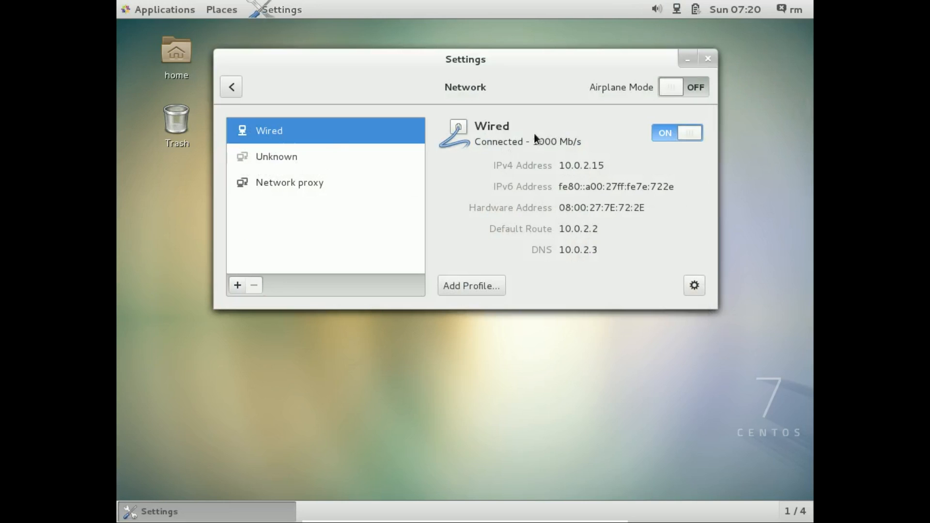
# - Set the wired connection enp0s3 to connect automatically, apply the change and close the network settings
pyautogui.click(694, 285)
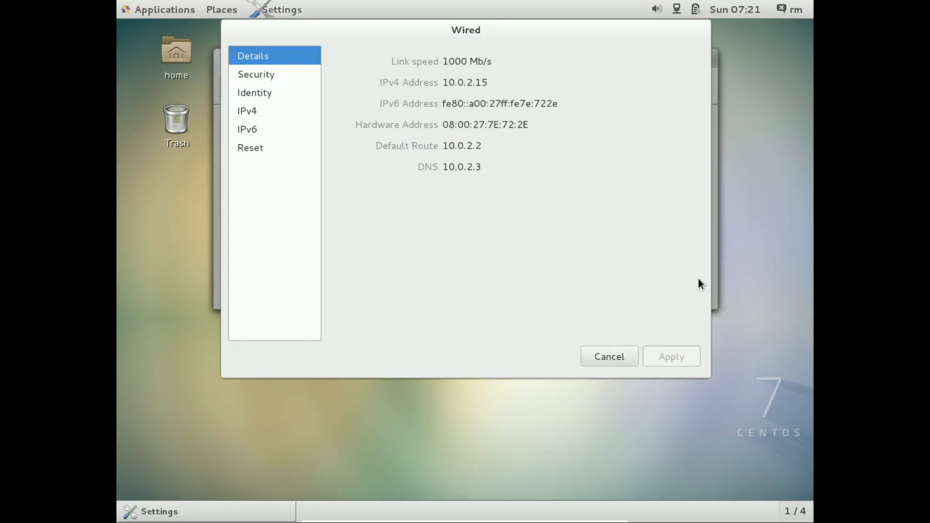
pyautogui.click(262, 78)
pyautogui.click(262, 95)
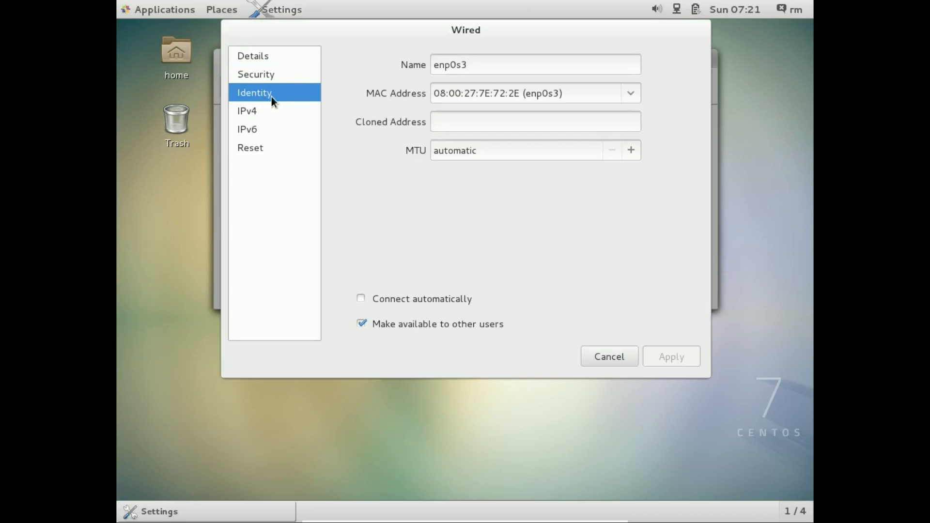
pyautogui.click(363, 299)
pyautogui.click(686, 357)
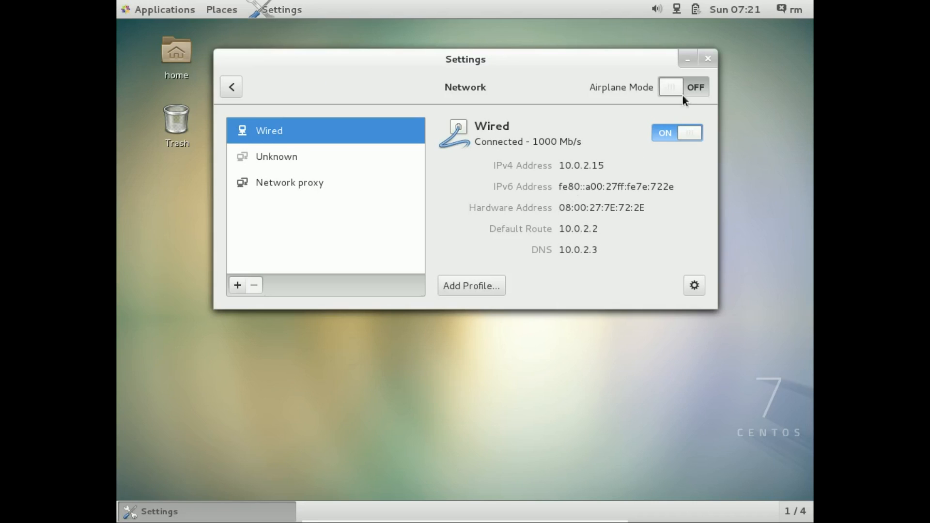
pyautogui.click(710, 56)
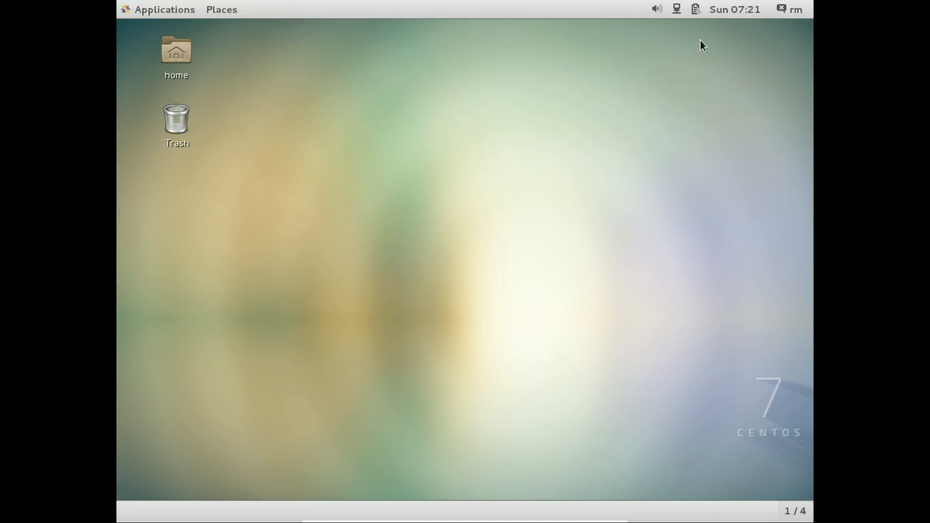
pyautogui.click(185, 10)
pyautogui.click(218, 9)
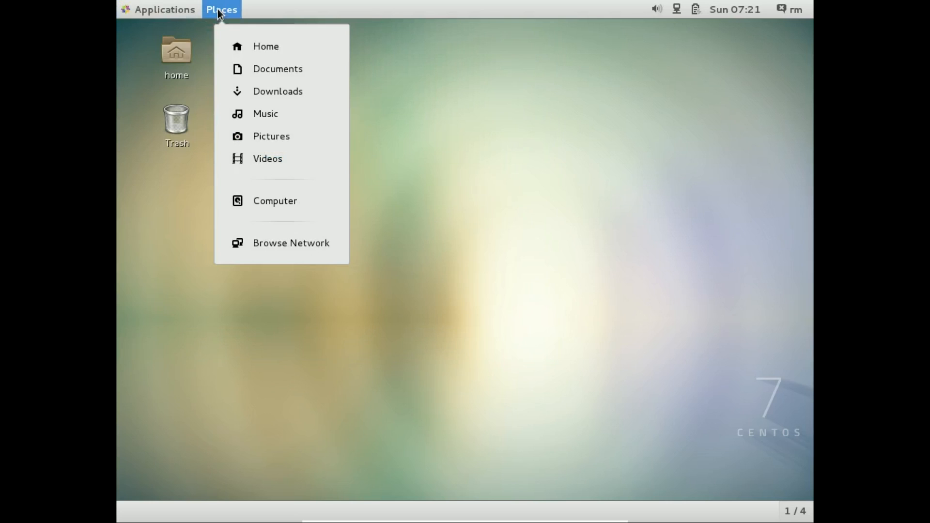
pyautogui.click(551, 90)
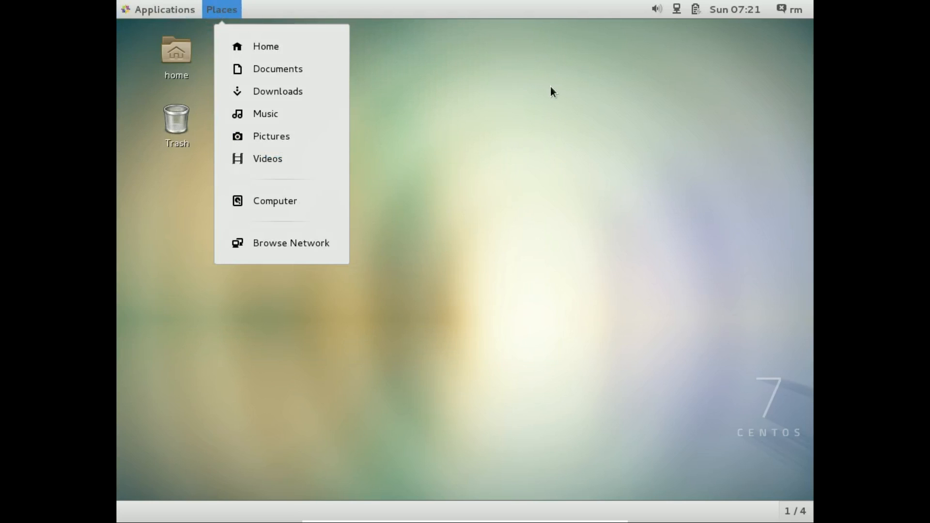
pyautogui.rightClick(549, 346)
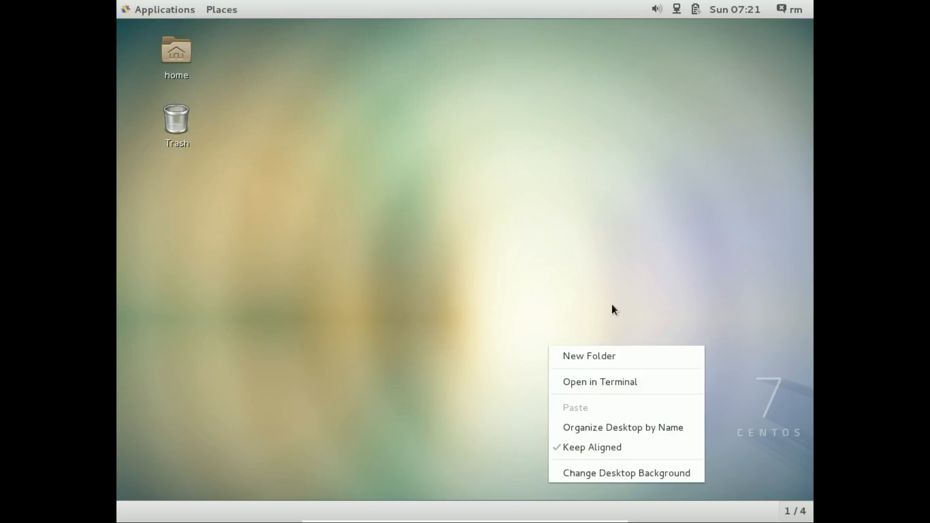
pyautogui.click(716, 268)
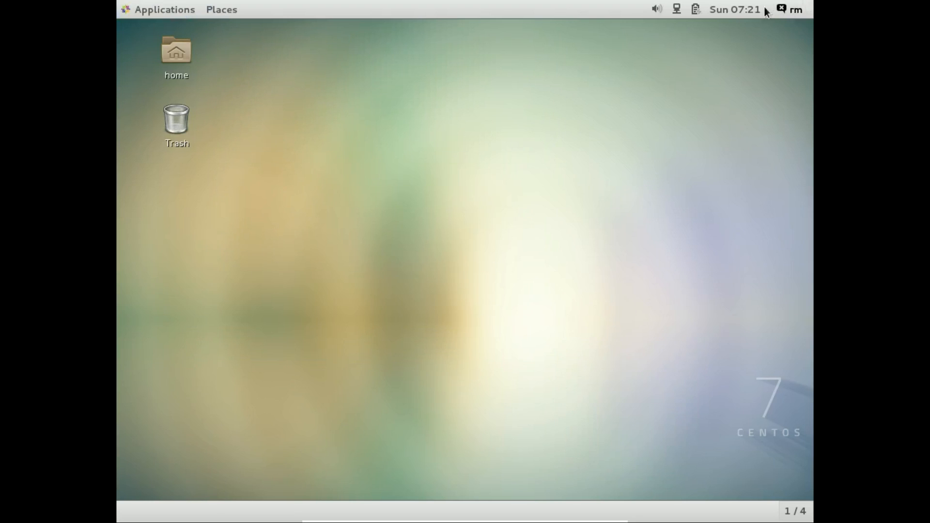
# - Bring up the session options for the signed-in account
pyautogui.click(758, 8)
pyautogui.click(783, 8)
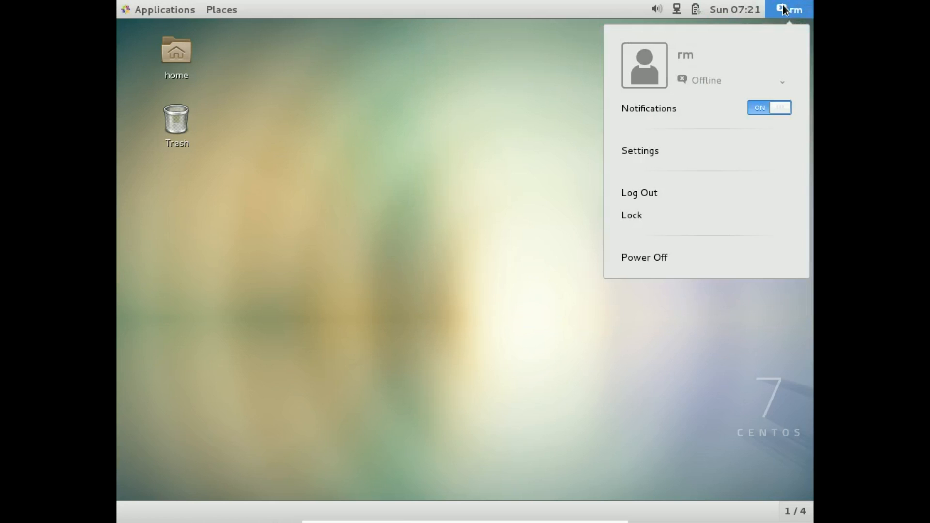